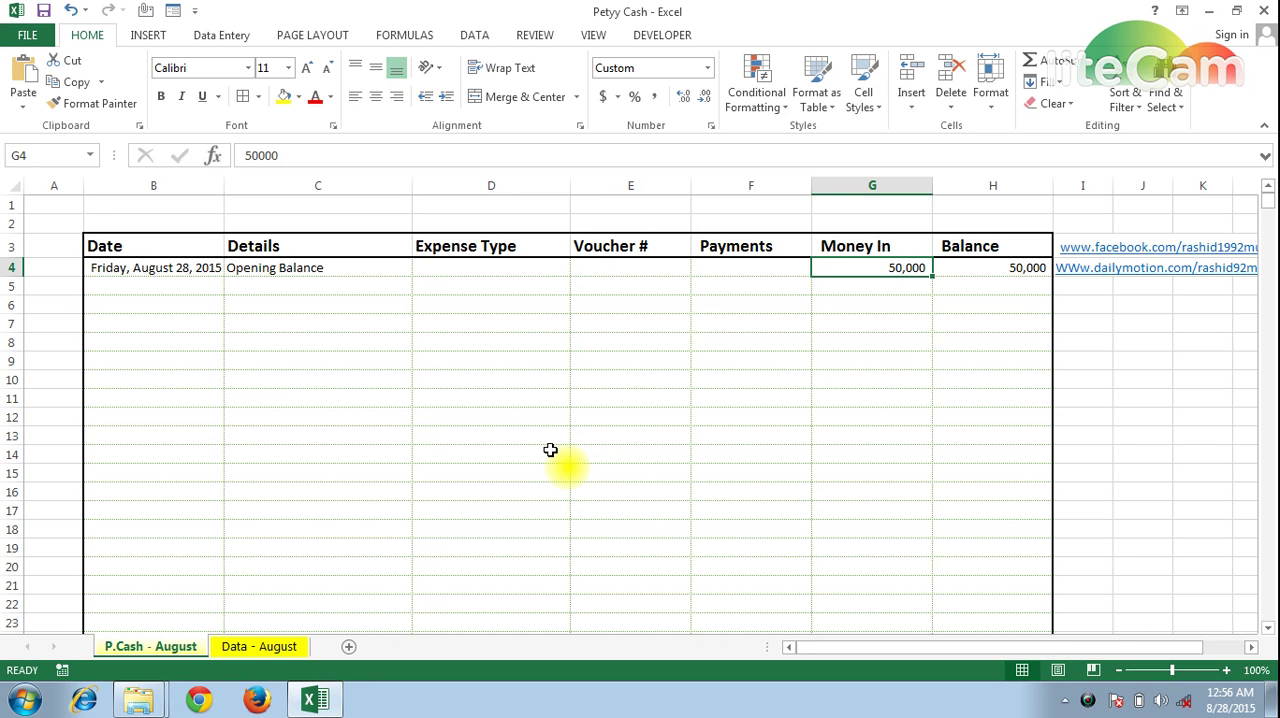
Review the opening balance row, checking the Money In amount, the Balance formula and the date
key("Down")
key("Up")
key("Left")
key("Right")
key("Right")
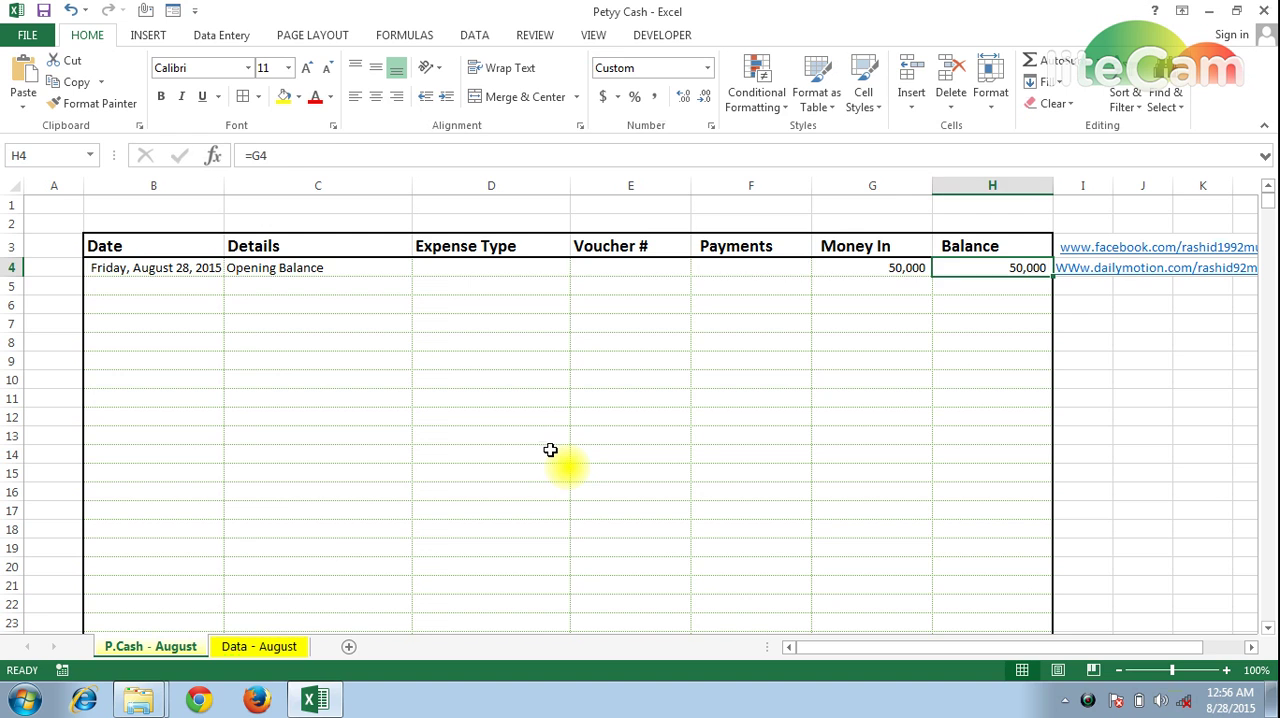
key("Left")
key("Left")
key("Left")
key("Left")
key("Left")
key("Left")
key("Down")
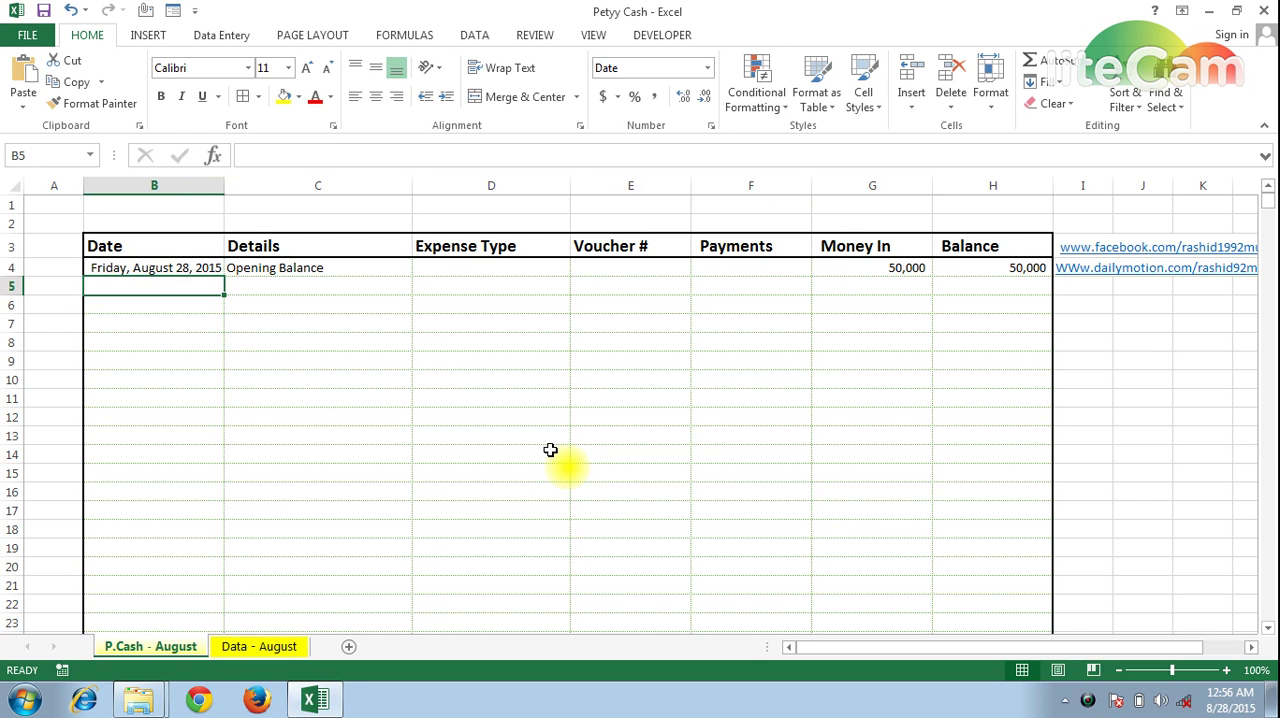
key("Up")
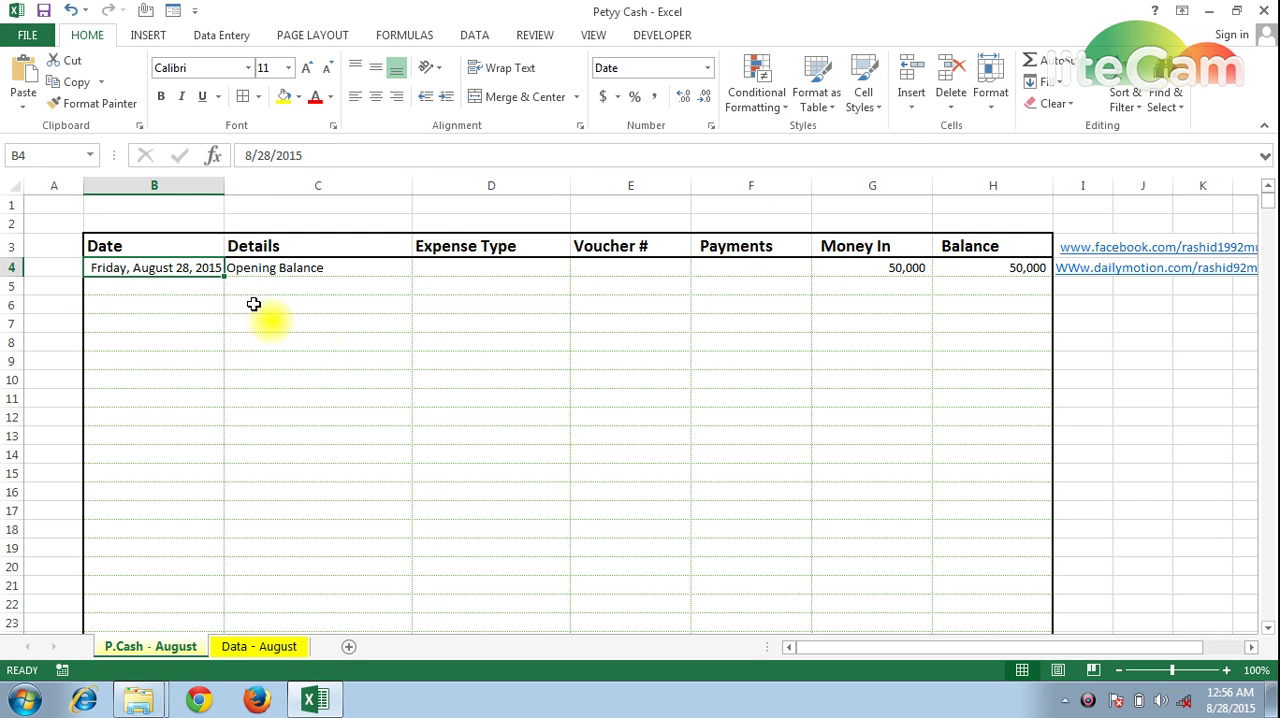
Try filling the opening balance date down into B5 and auto-fitting the Date column, and undo the changes
left_click_drag(226, 277, 224, 292)
double_click(224, 186)
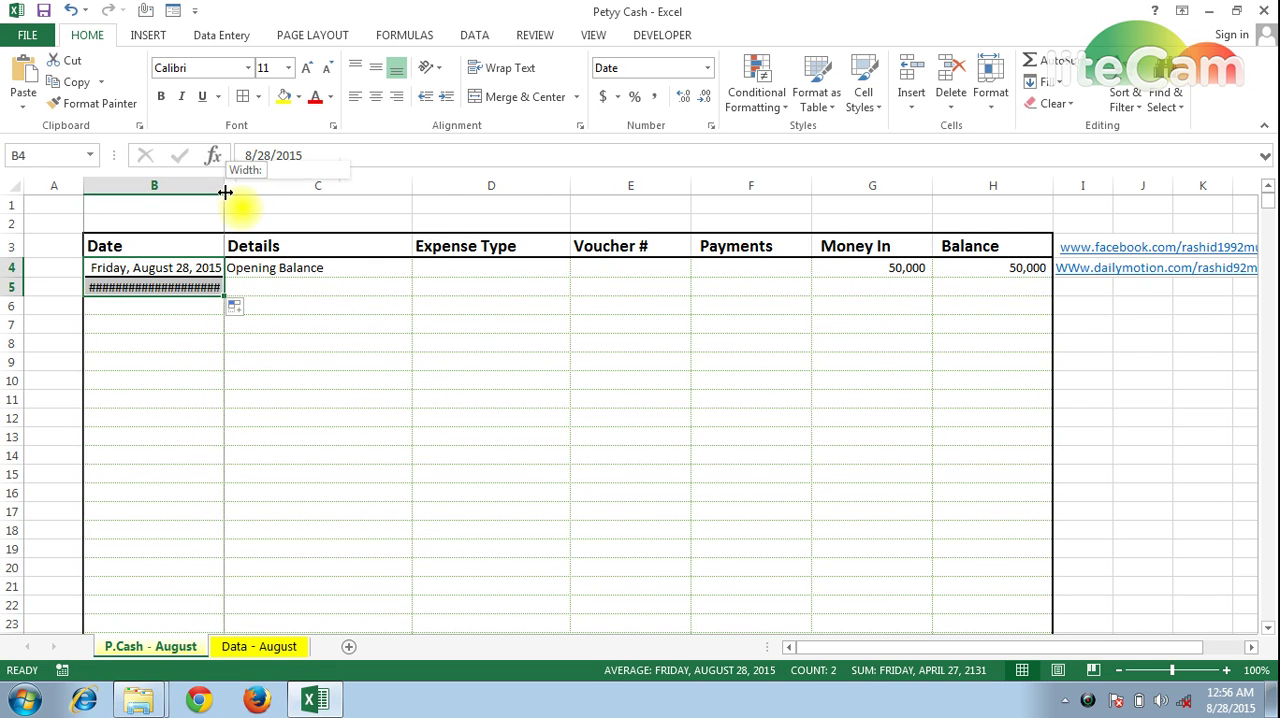
left_click(281, 295)
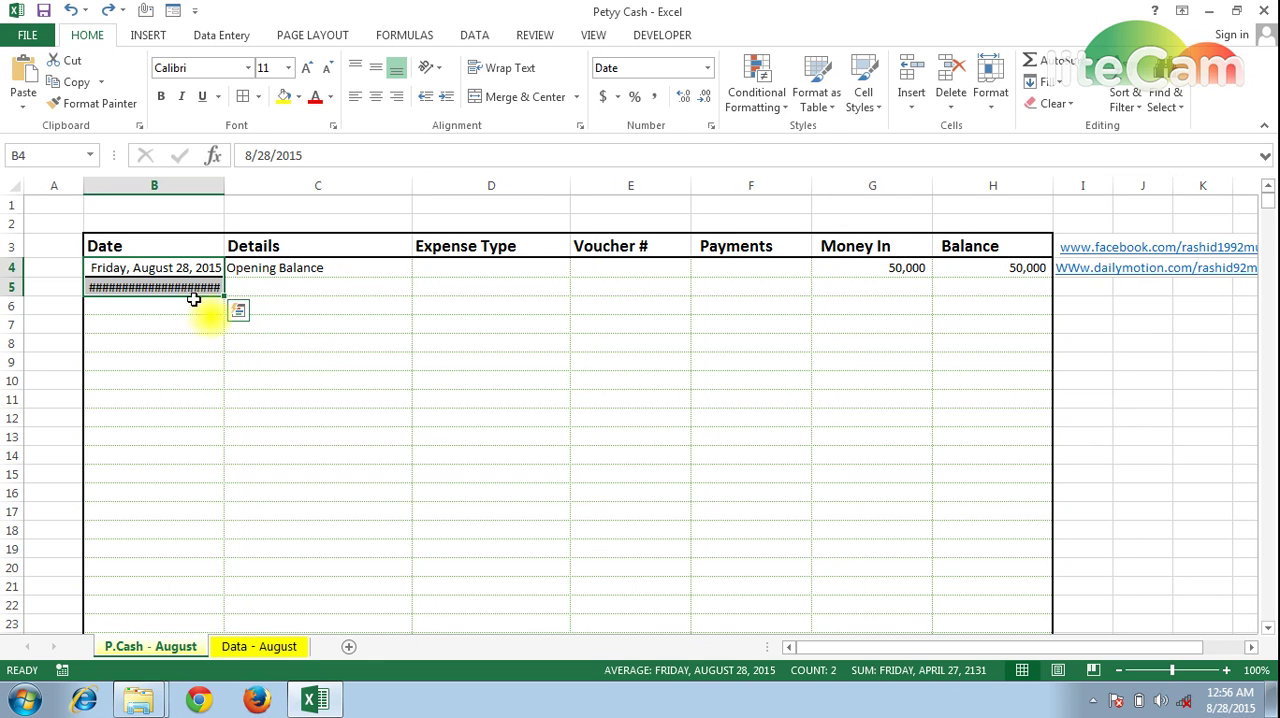
key("ctrl+z")
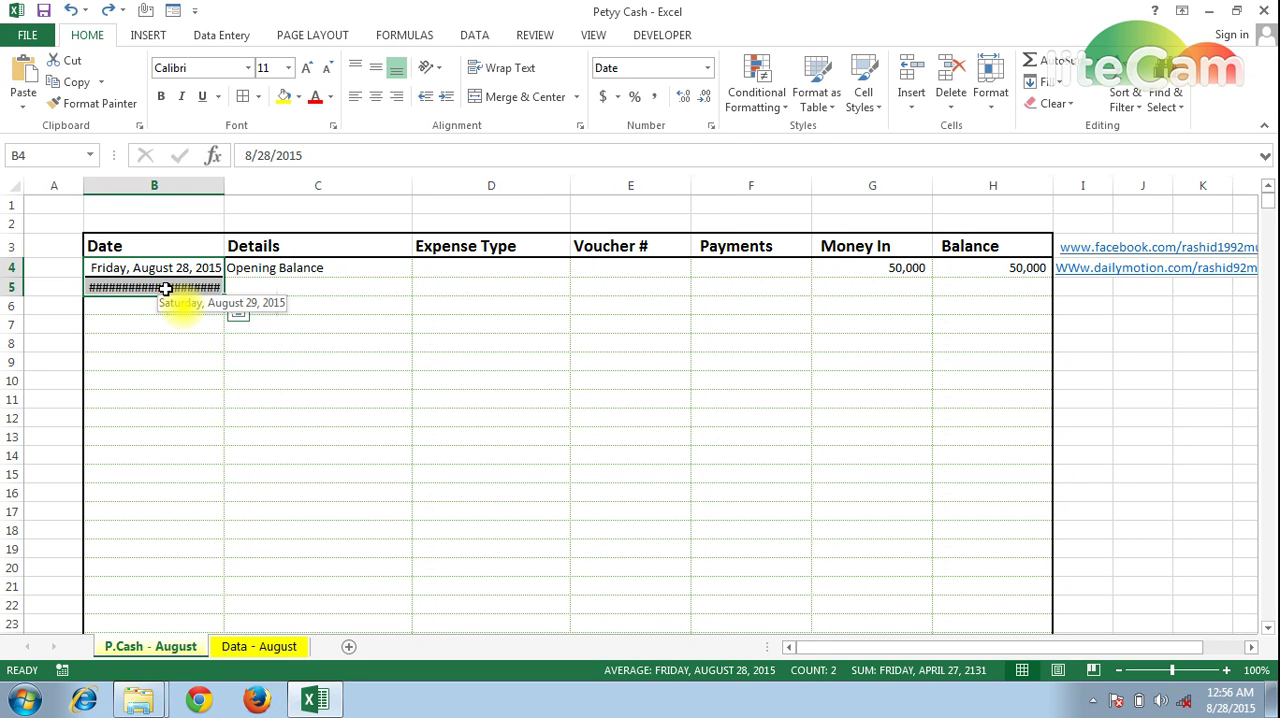
key("ctrl+z")
Enter the date 8/29 in B5 below the opening balance date
left_click(167, 289)
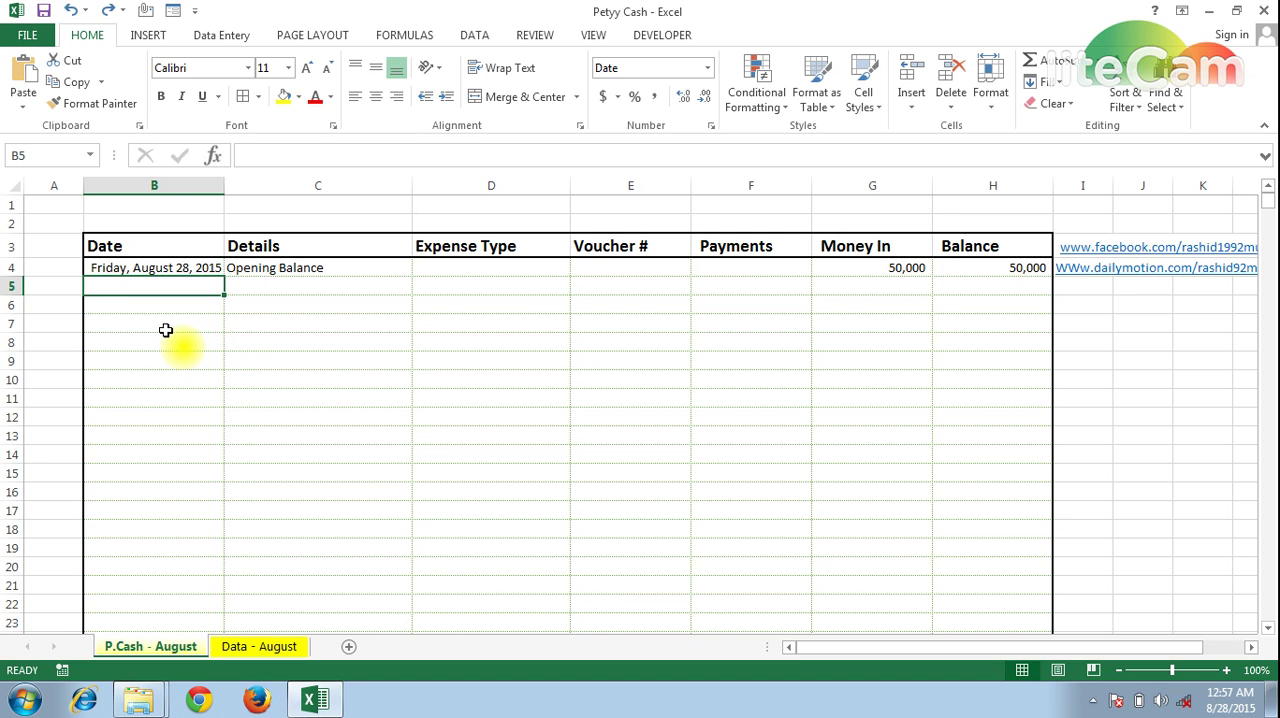
type("8/")
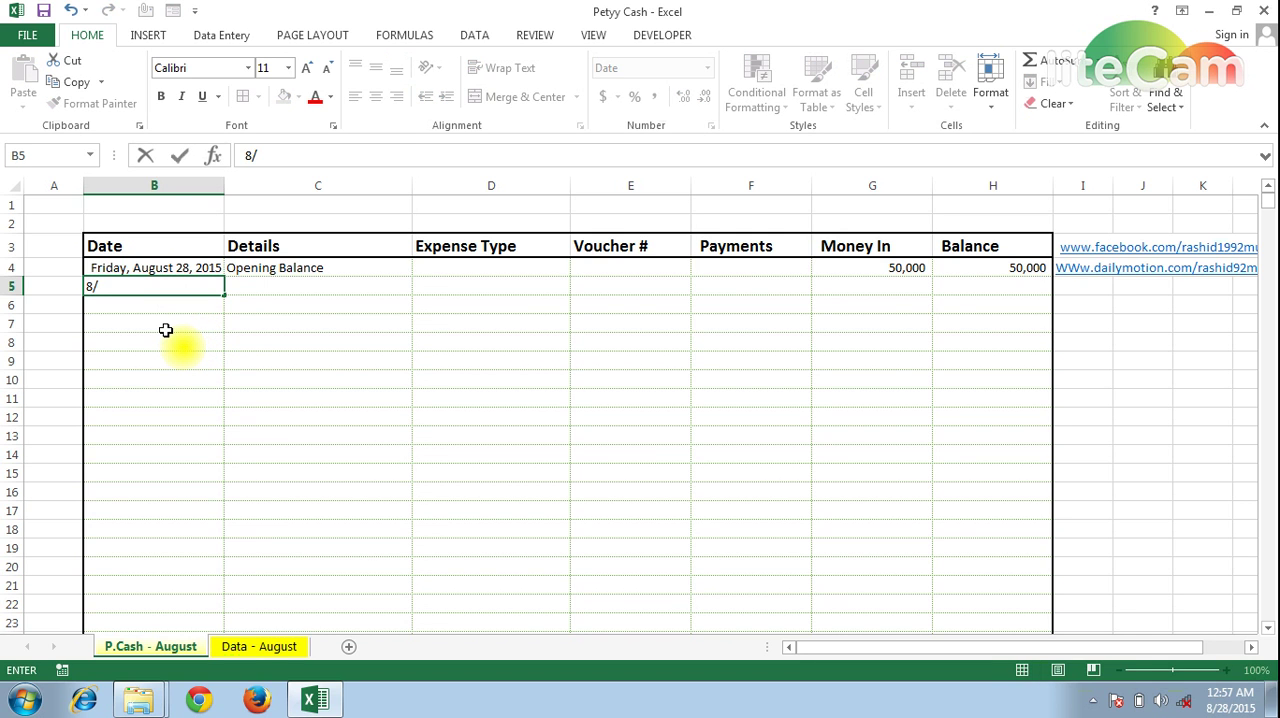
type("29")
key("ctrl+Return")
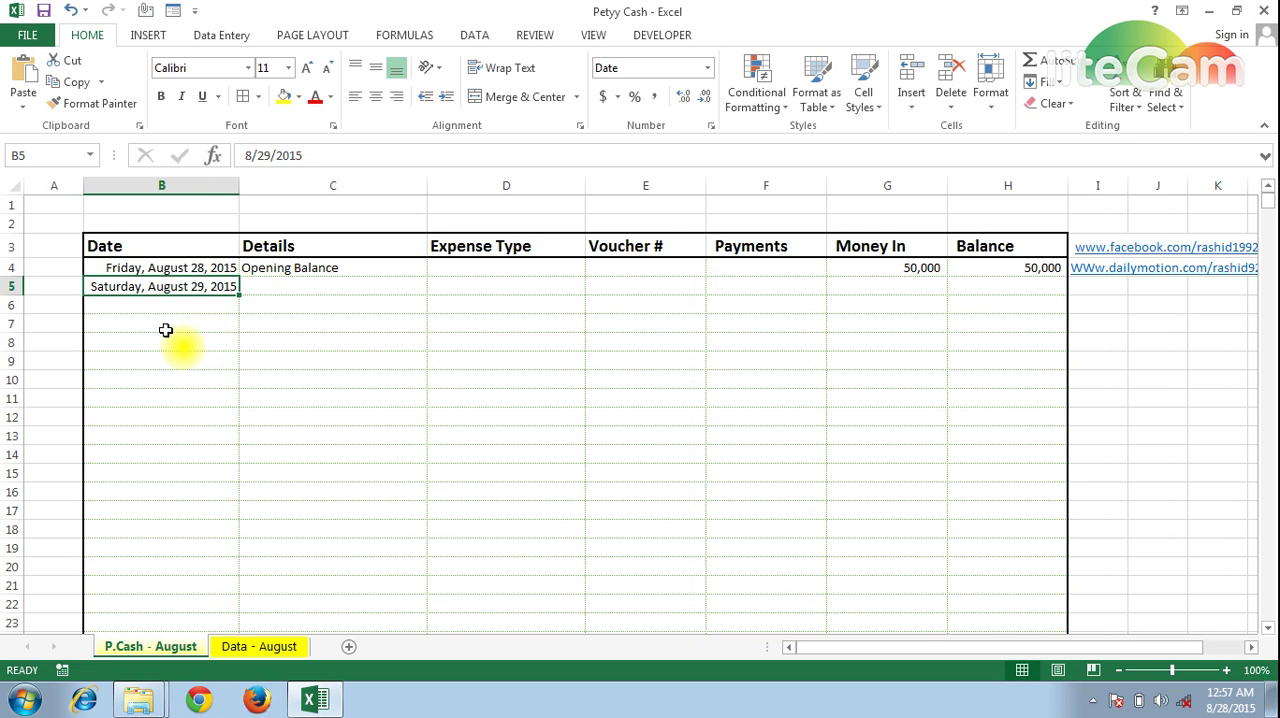
Enter Fuel as the details in C5, correcting the misspelling
key("Right")
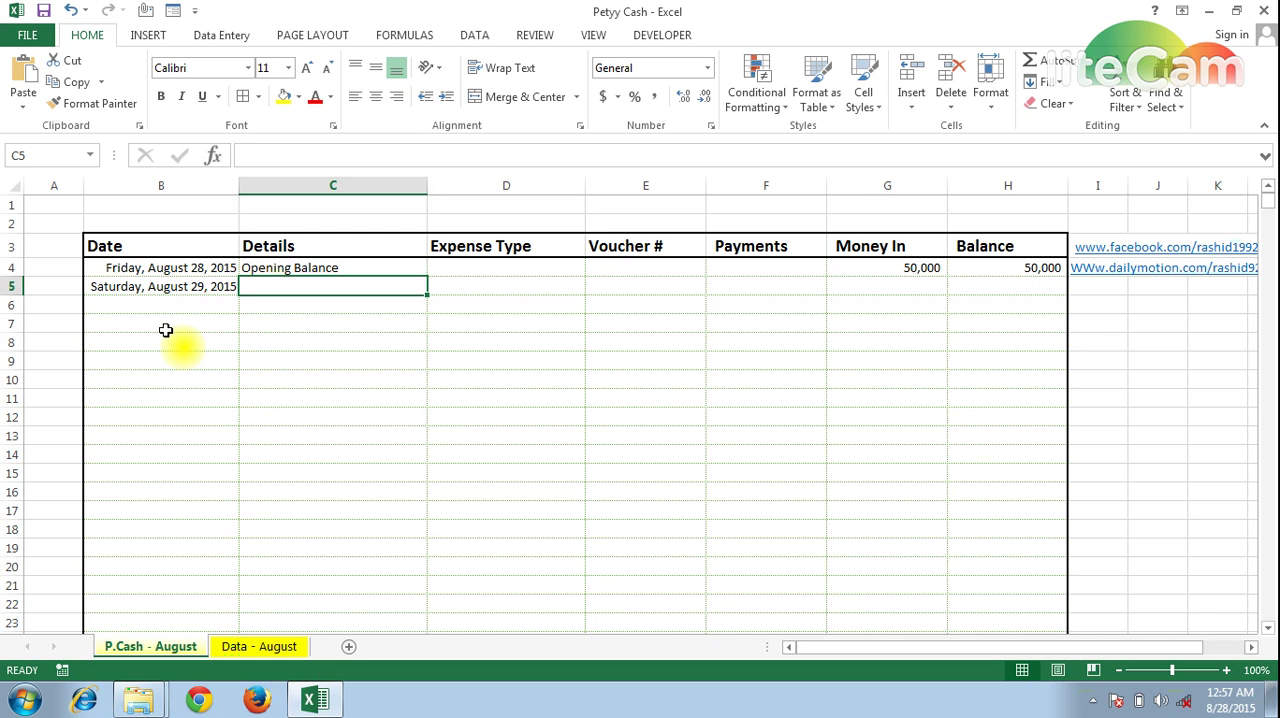
type("Fuesl")
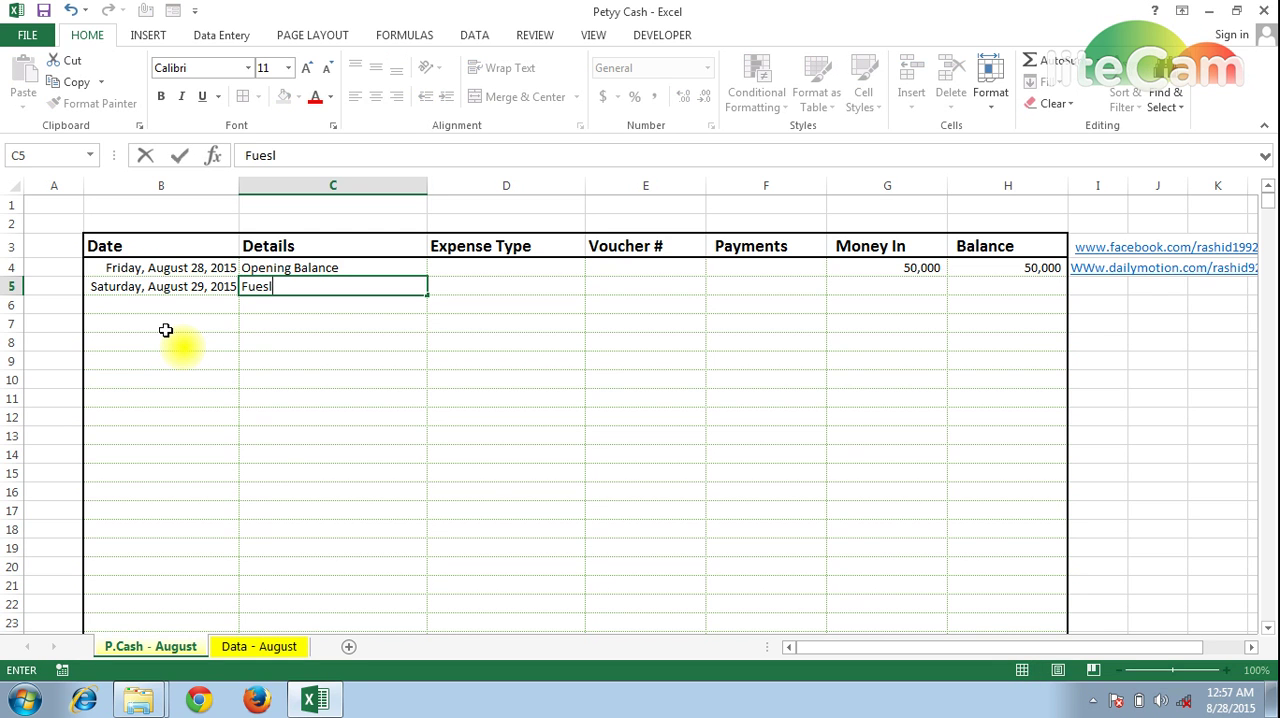
key("BackSpace")
key("BackSpace")
type("l")
key("Tab")
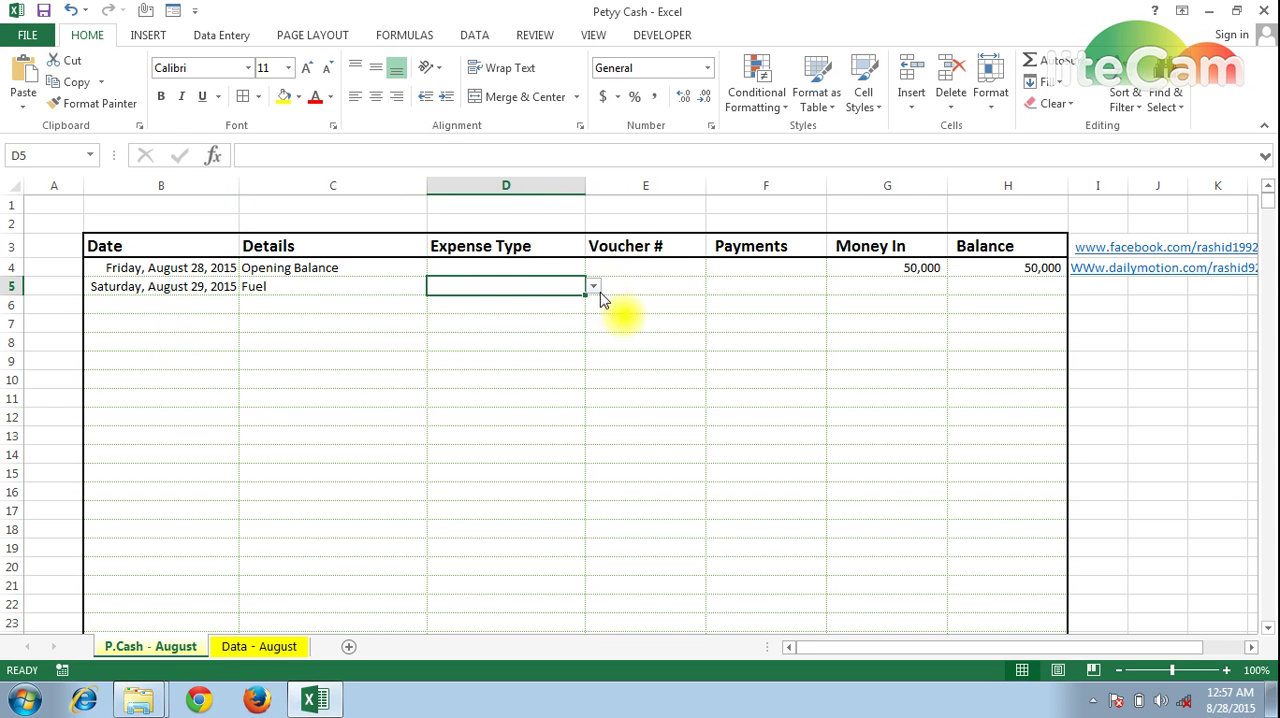
Replace the details in C5 with "Fuel Exp paid to Mr." followed by the payee's name
left_click(287, 289)
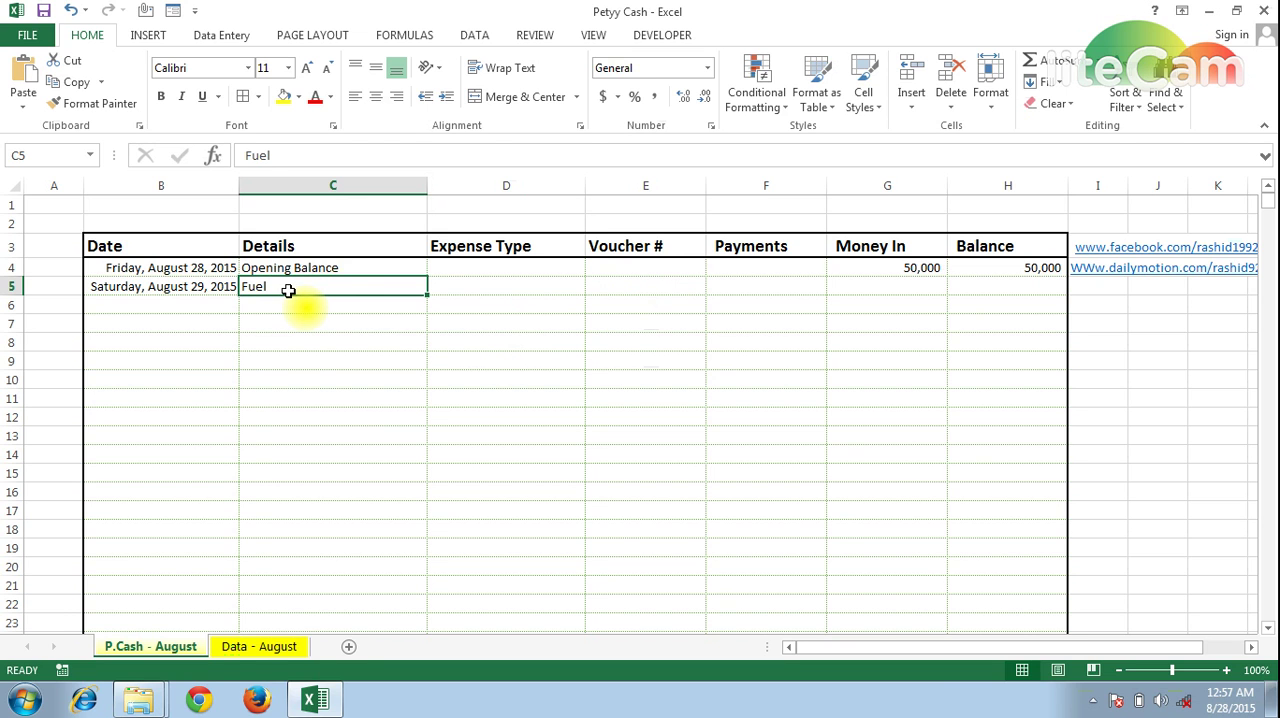
type("Fuel")
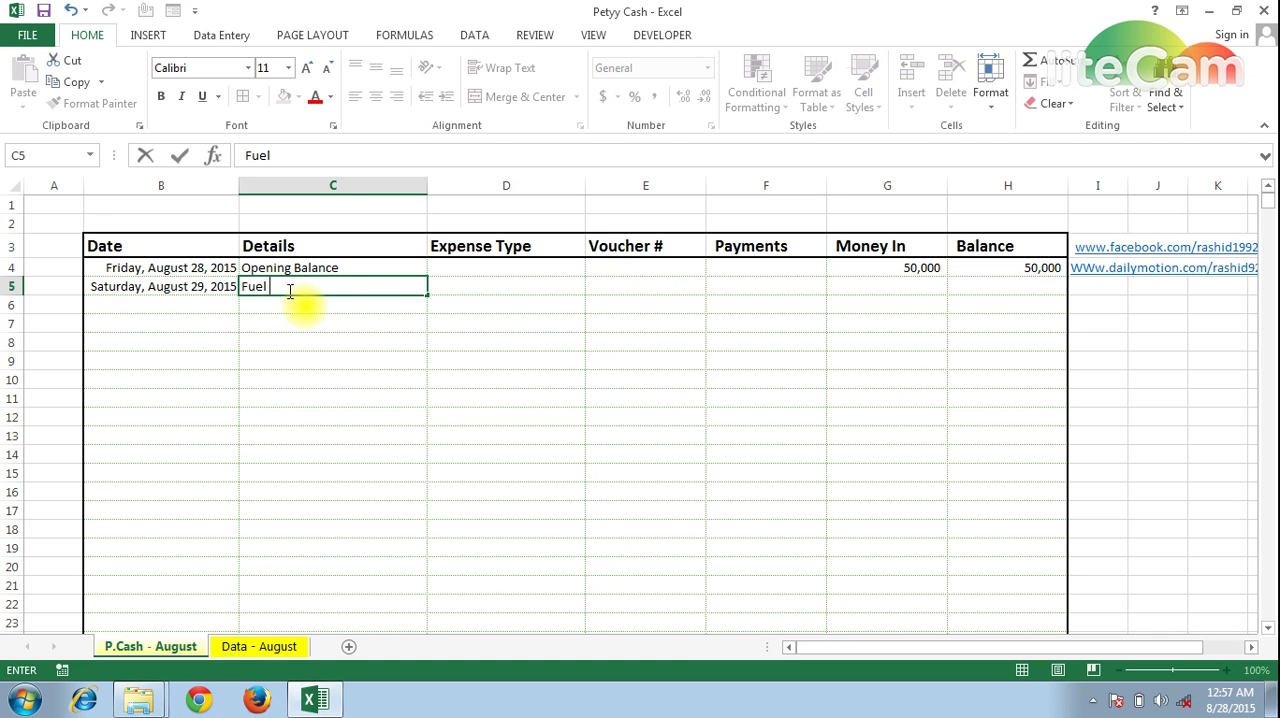
type(" Exp paid to Mr. Amjad")
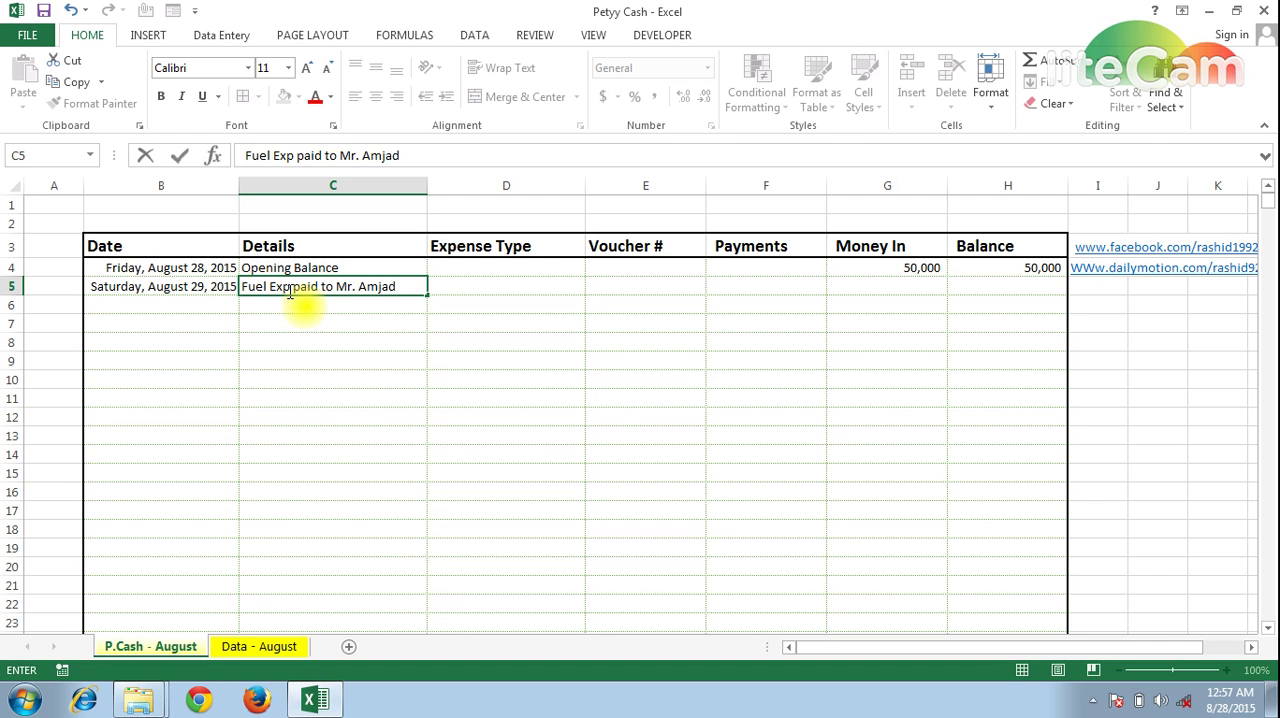
key("Tab")
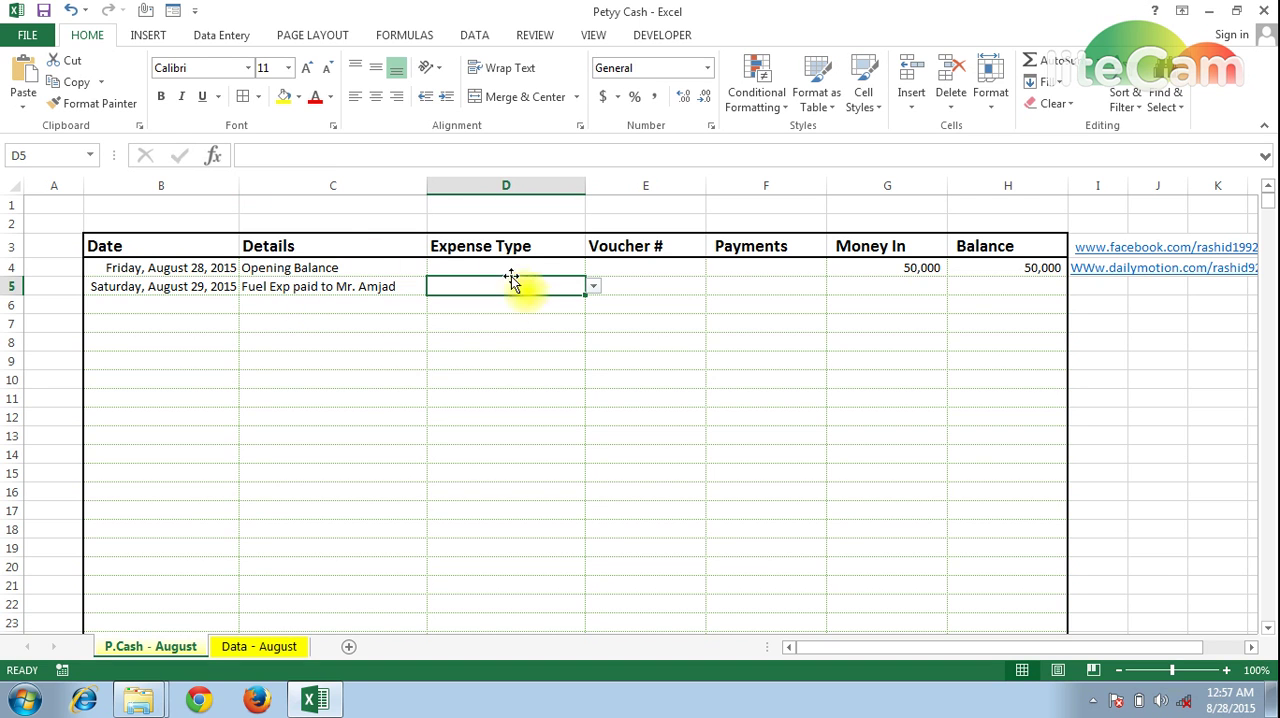
Choose Fuel as the expense type in D5 and enter voucher number 1 in E5
left_click(593, 287)
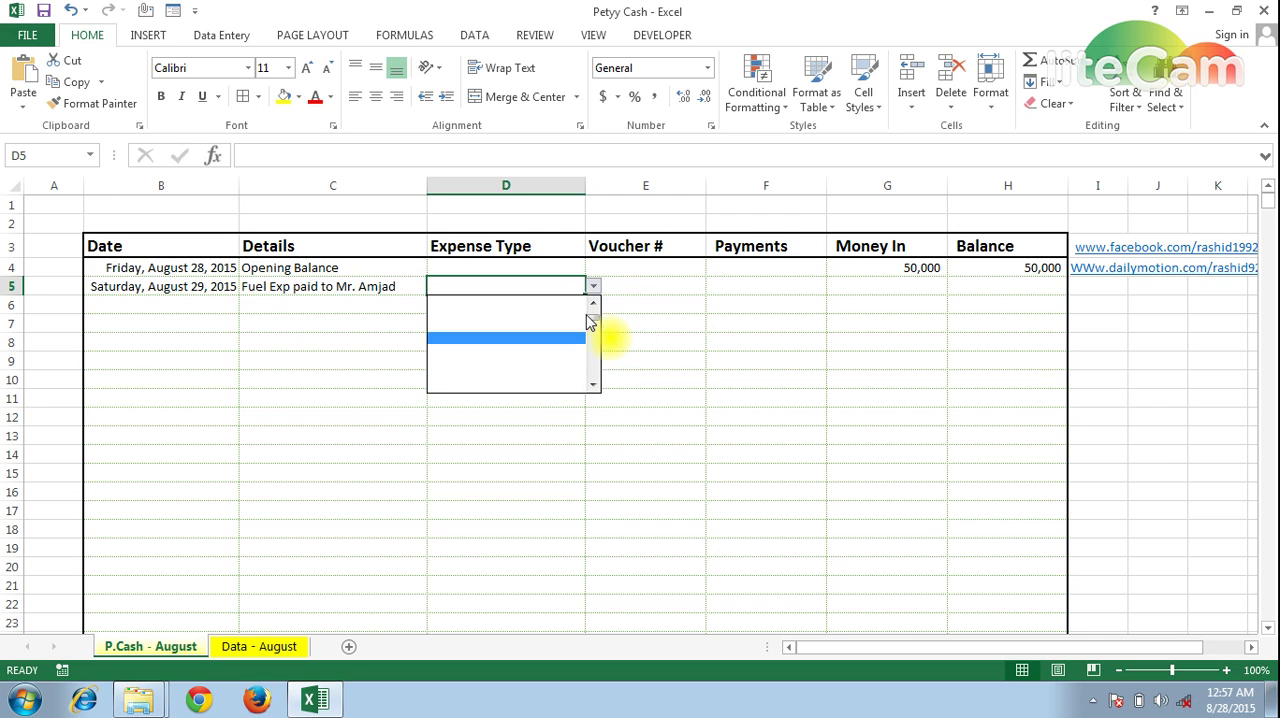
left_click_drag(590, 317, 594, 303)
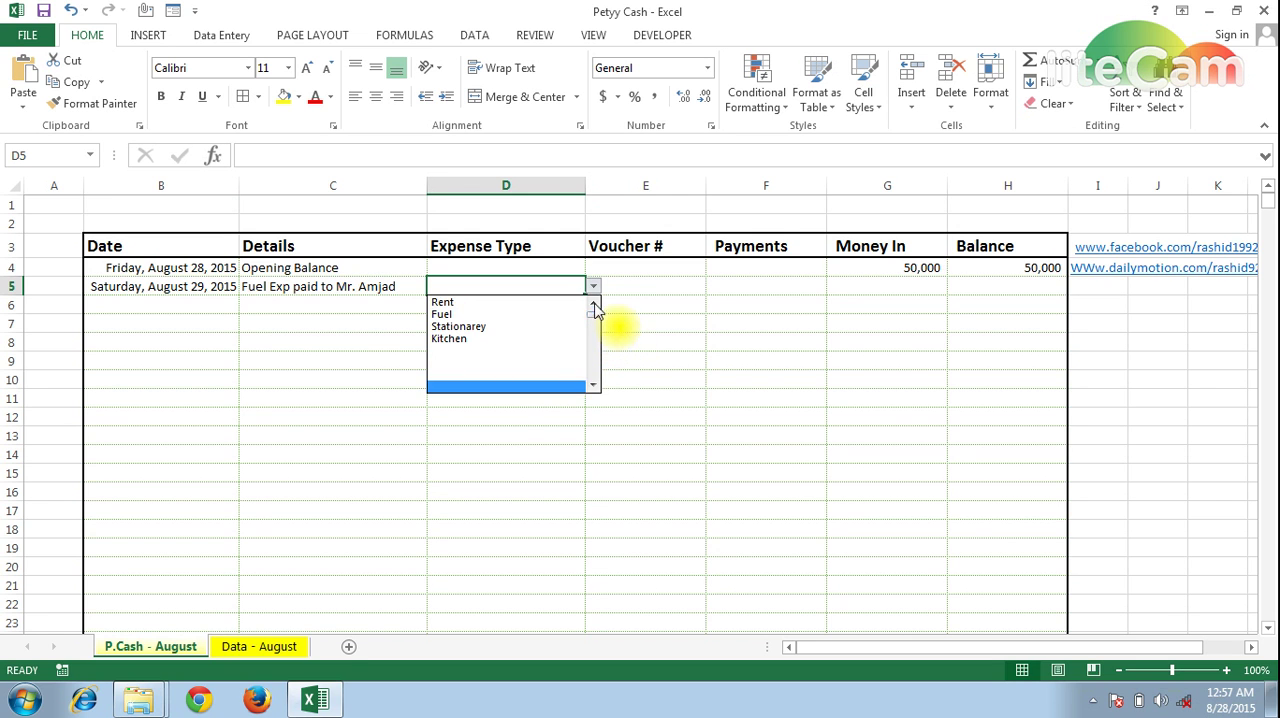
left_click(470, 314)
left_click(634, 300)
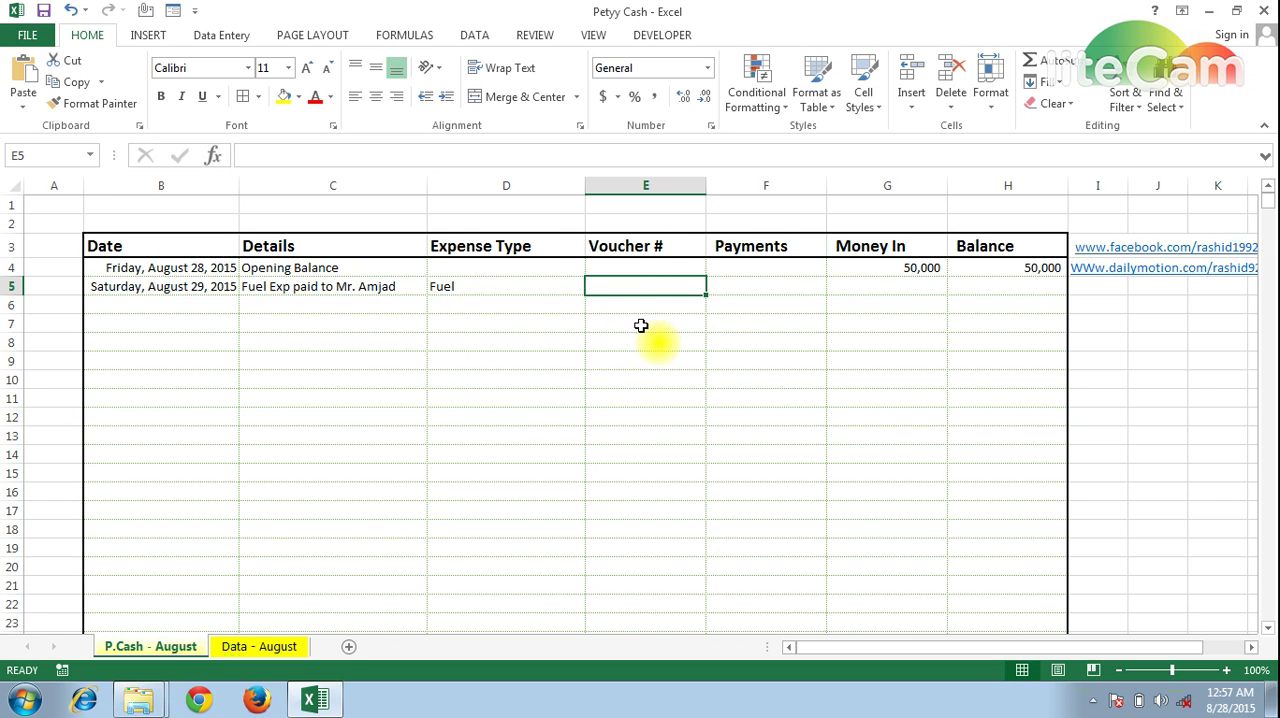
type("1")
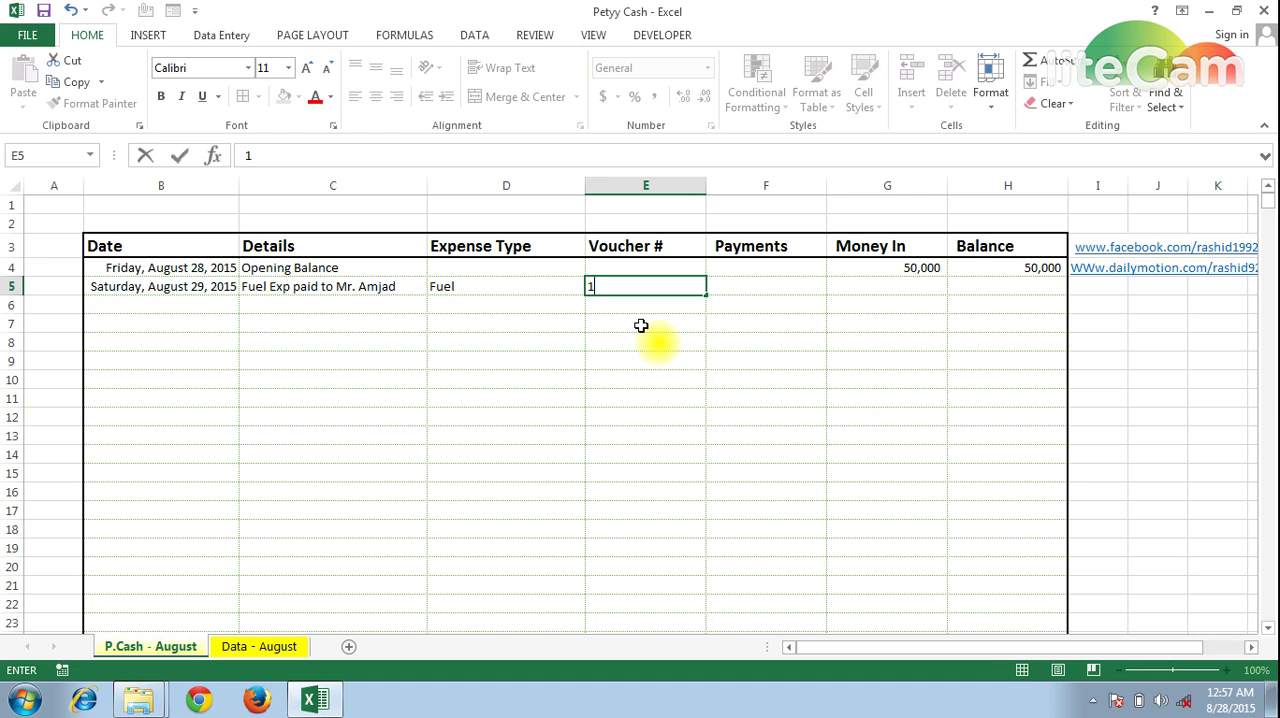
key("Tab")
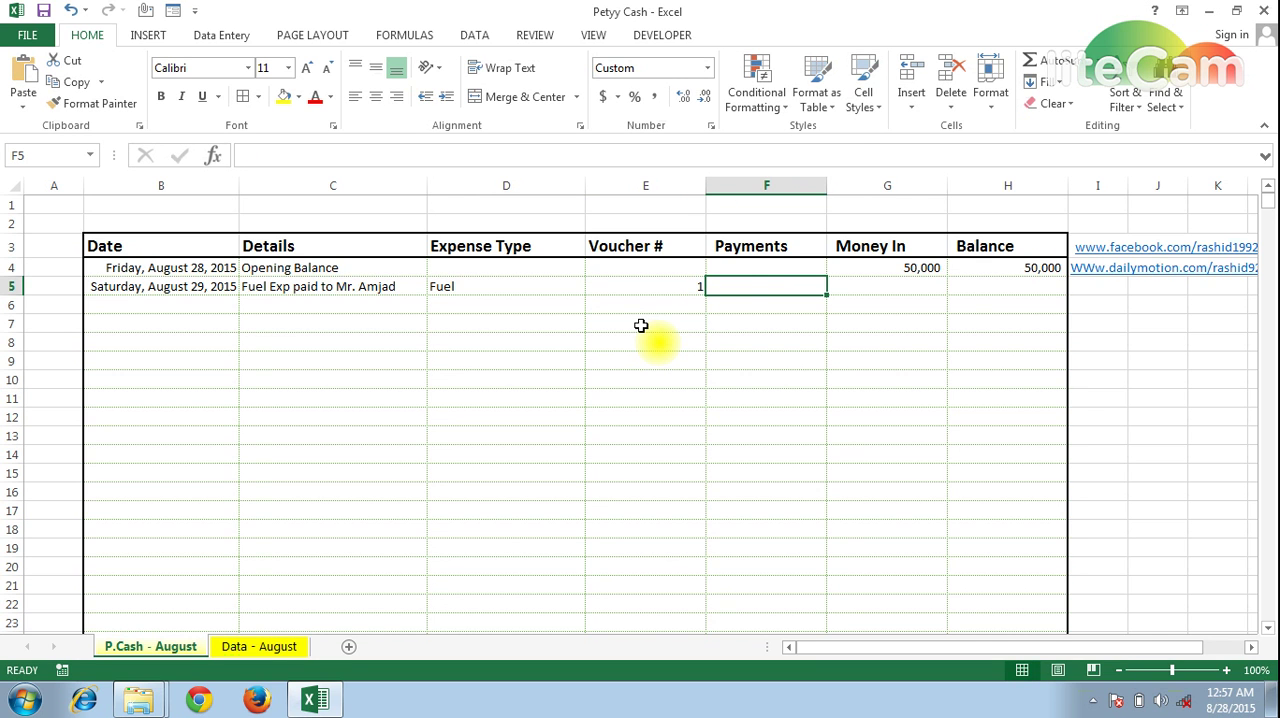
Enter 5000 as the fuel payment in F5
key("Right")
key("Left")
key("Left")
key("Left")
key("Left")
key("Left")
key("Right")
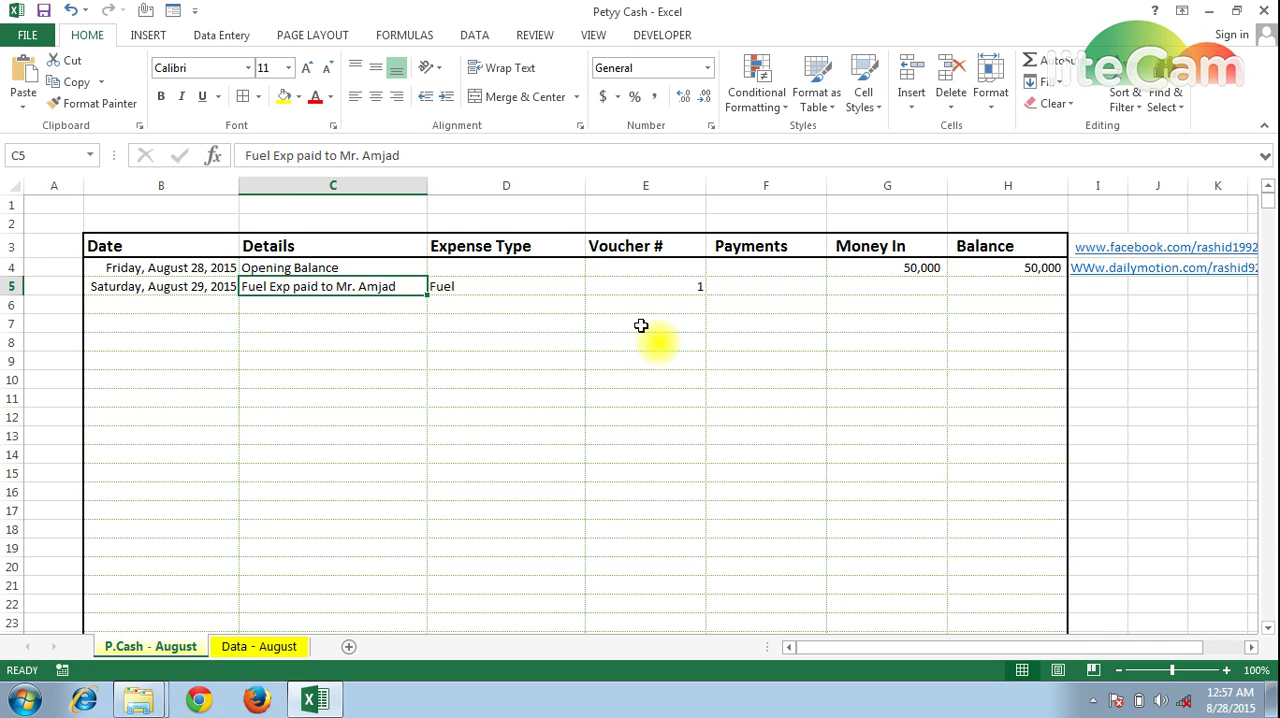
key("Right")
key("Right")
key("Right")
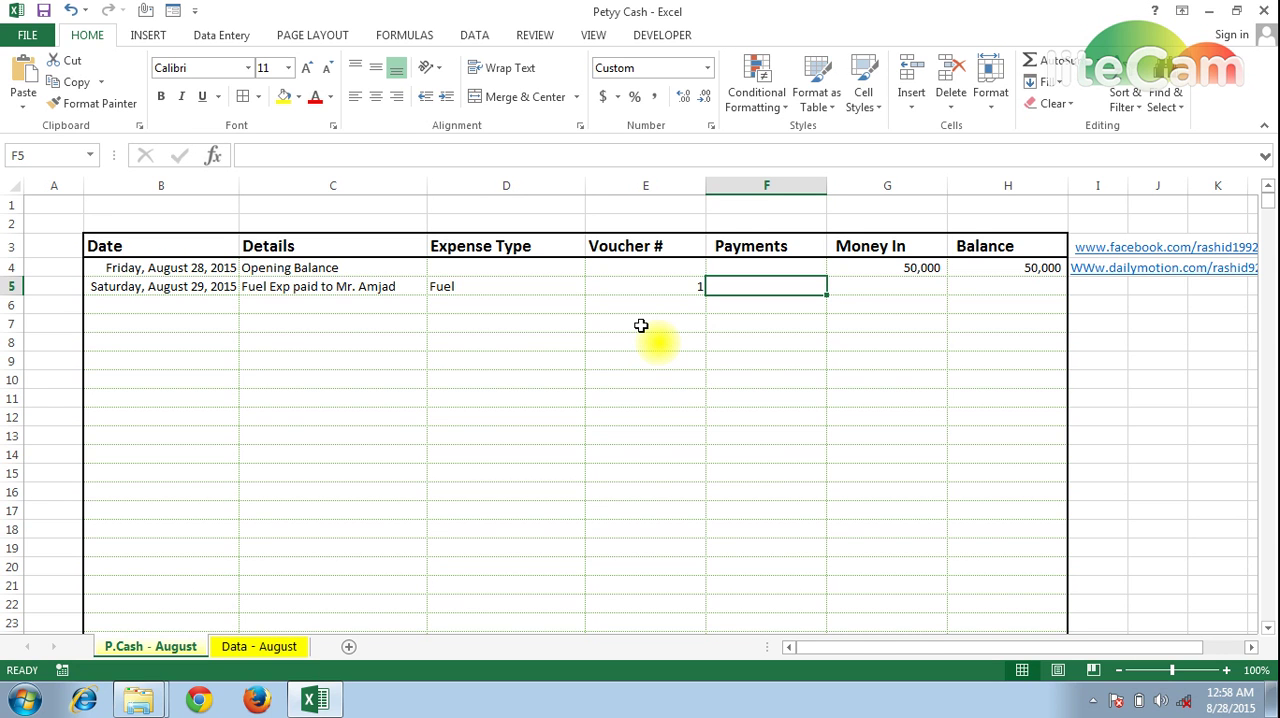
type("5000")
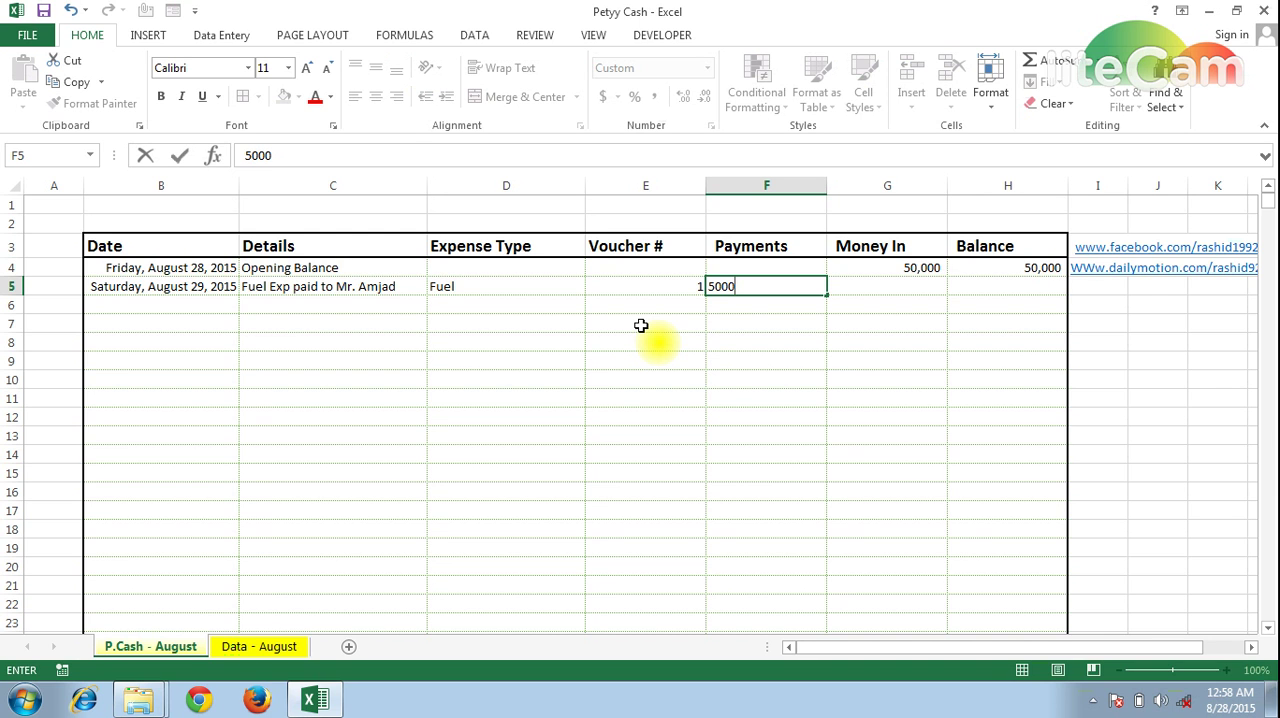
key("Return")
key("Up")
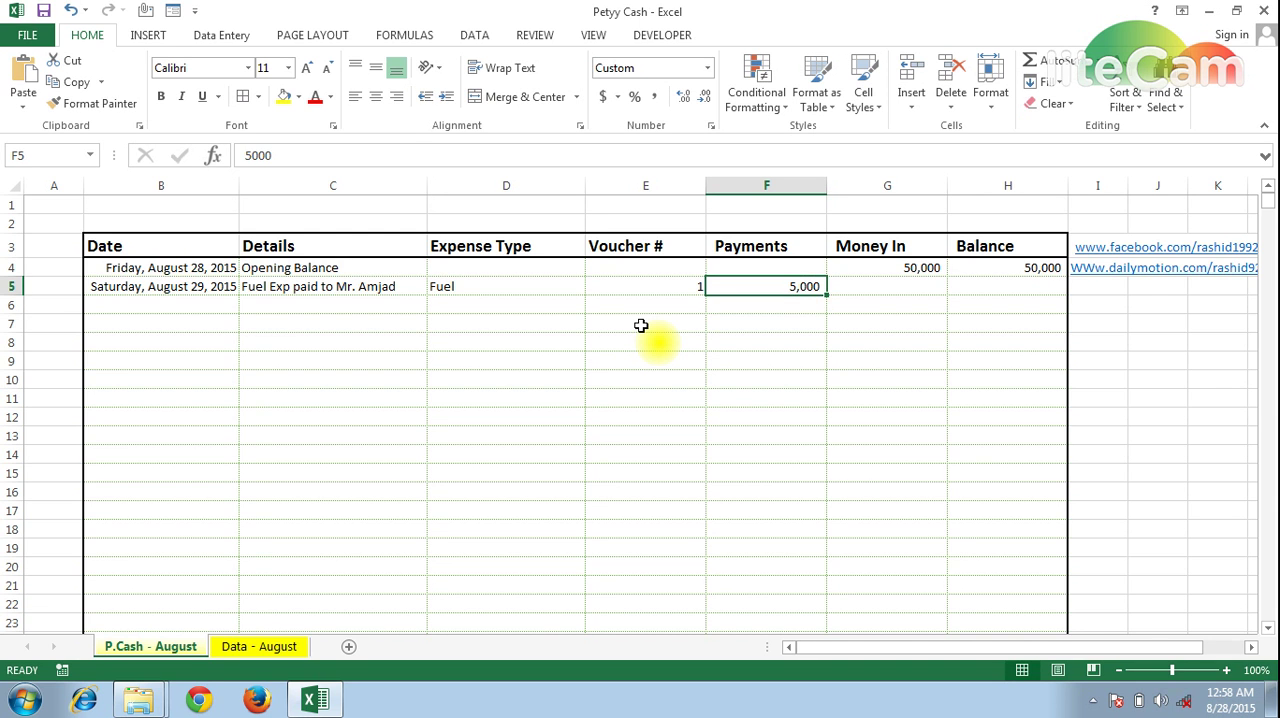
Enter the running balance formula =H4-F5+G5 in H5, taking previous balance minus payment plus money in
key("Left")
key("Left")
key("Right")
key("Right")
key("Right")
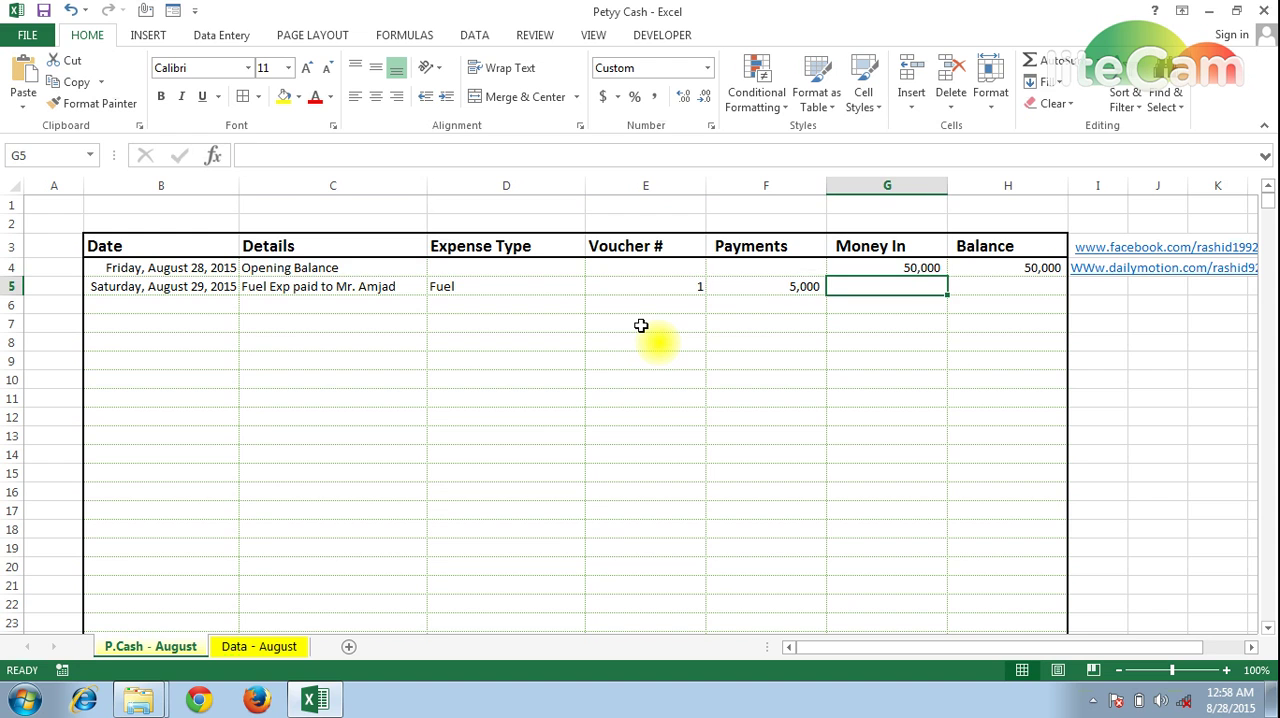
key("Right")
key("Up")
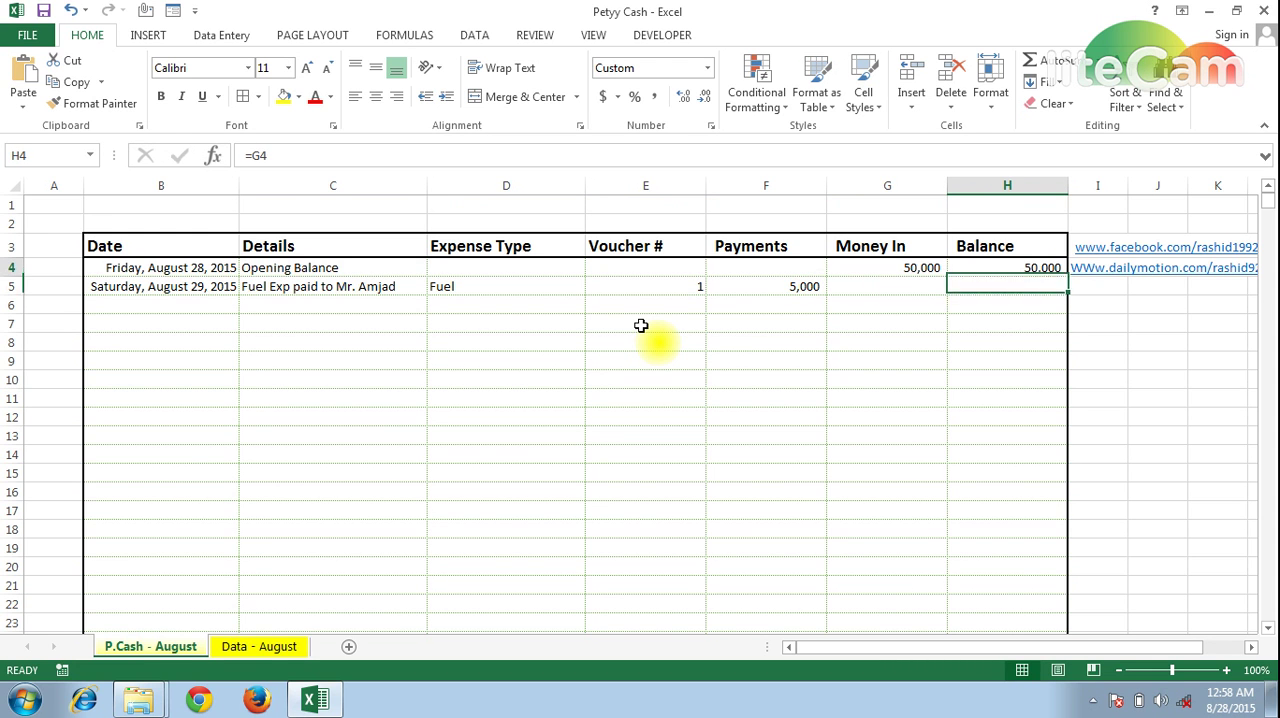
key("Down")
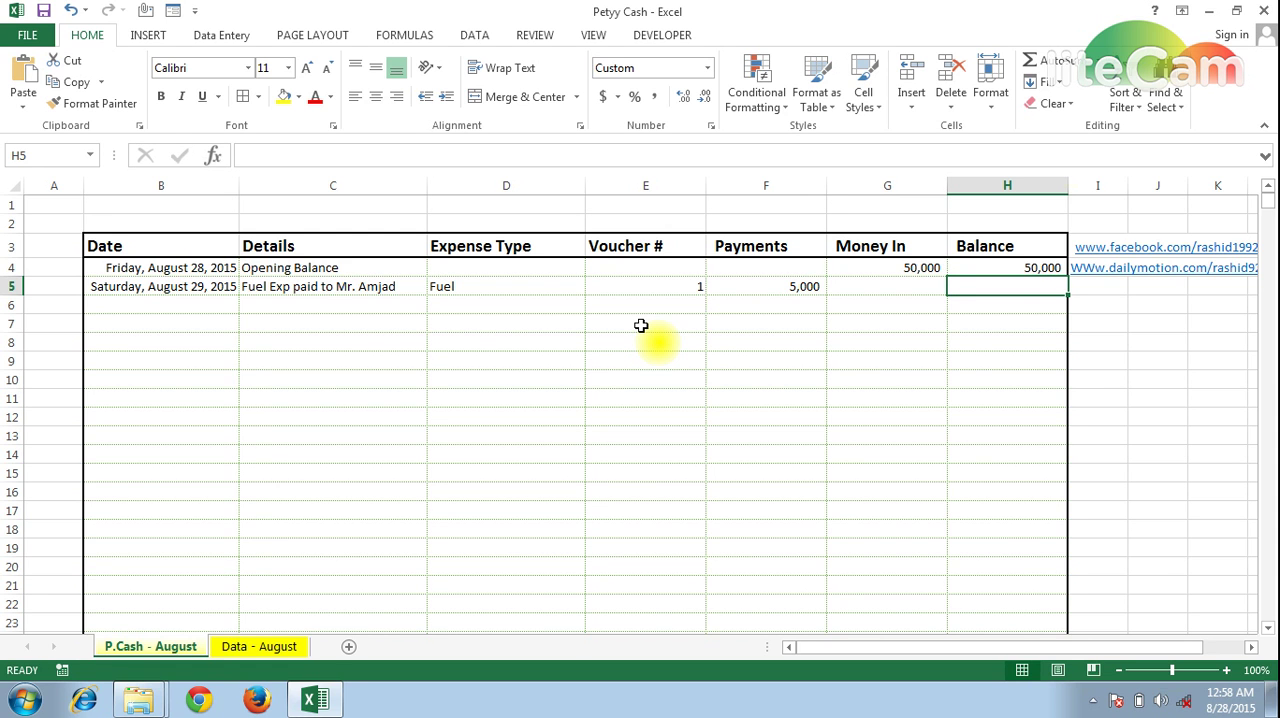
type("=")
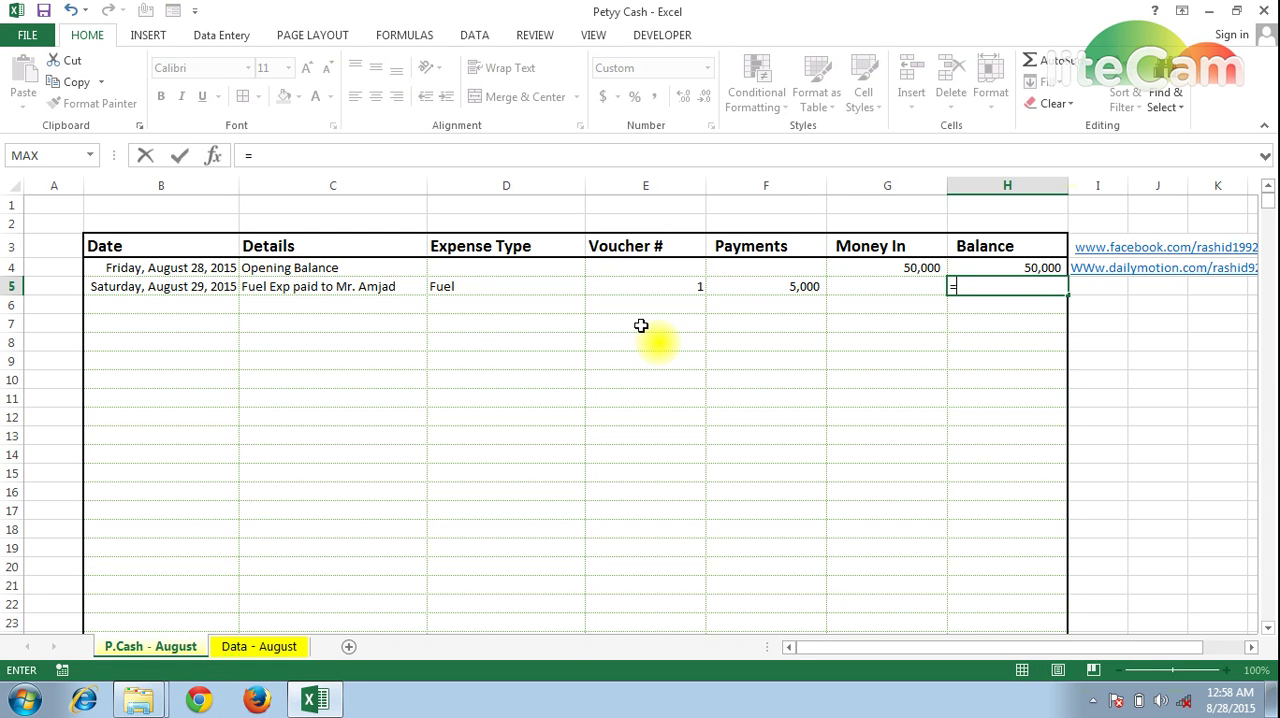
key("Up")
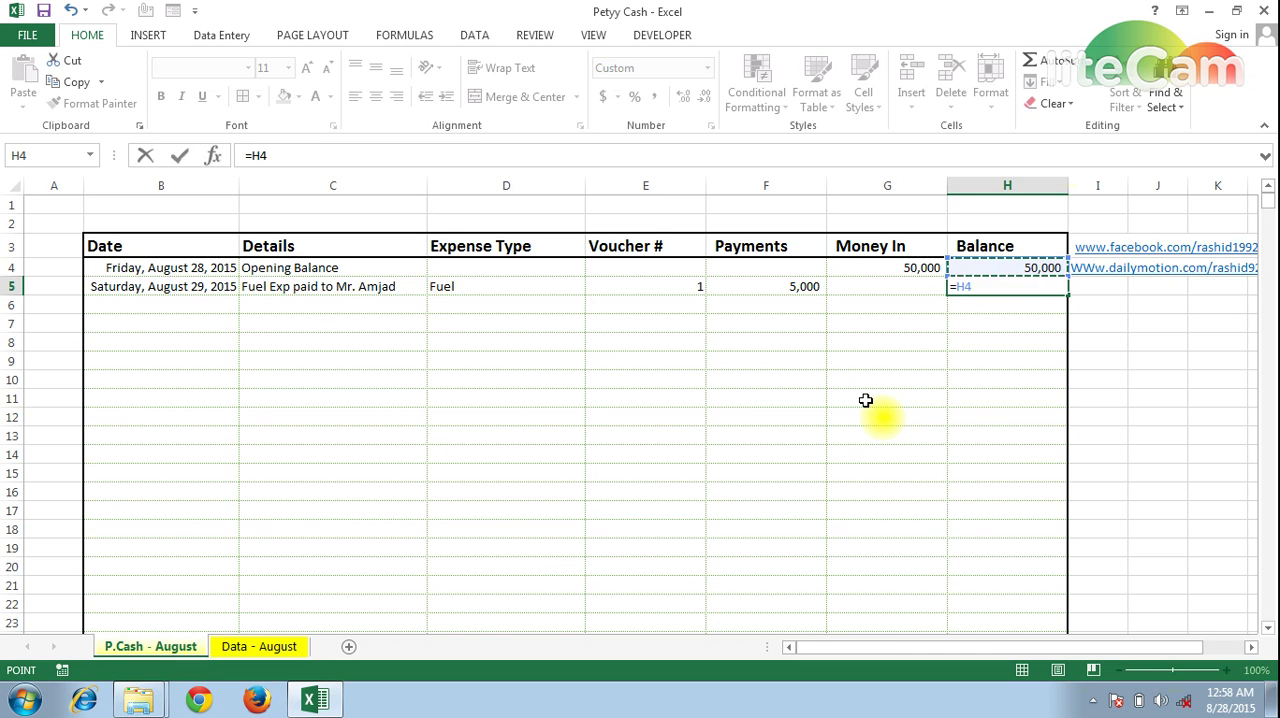
type("-")
left_click(763, 286)
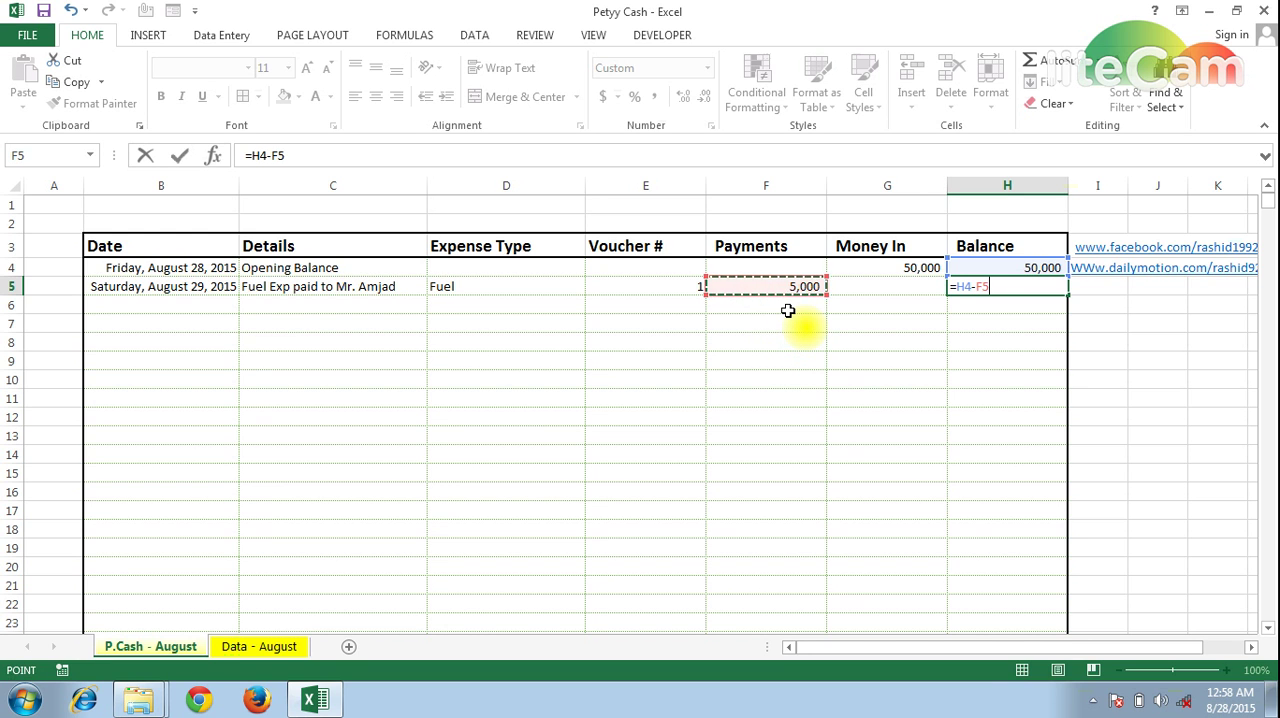
type("+")
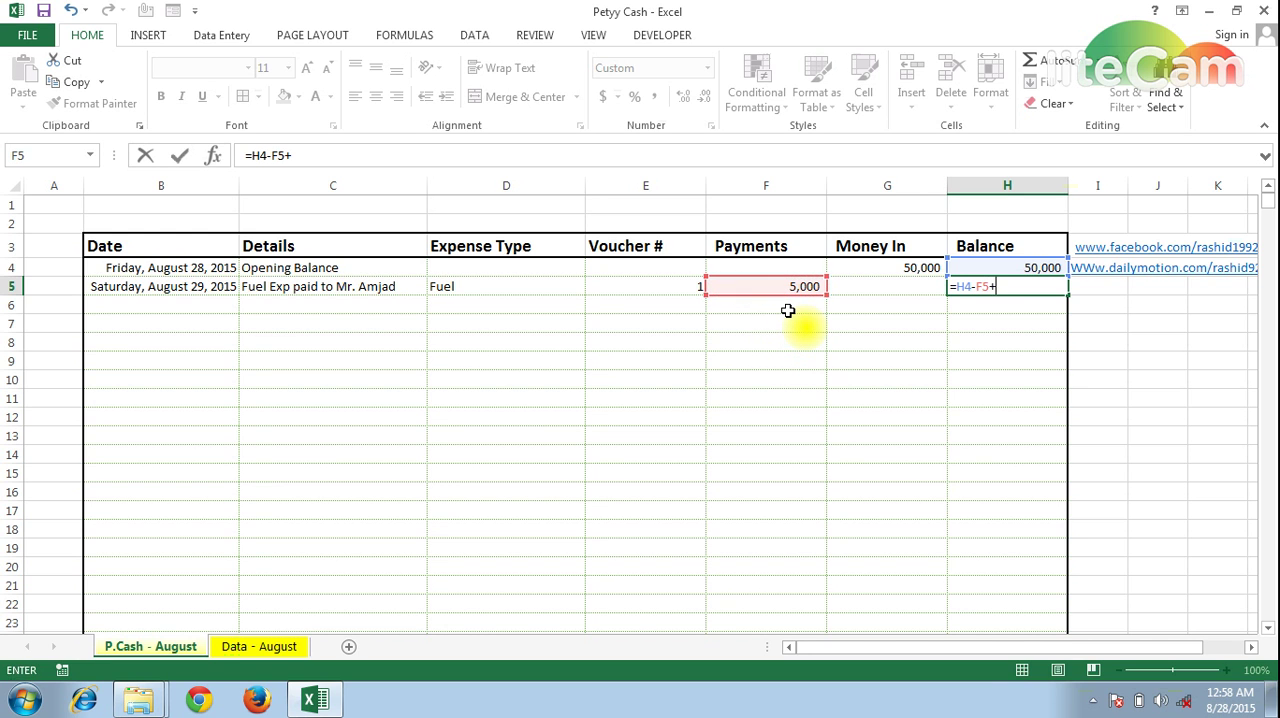
left_click(876, 286)
key("Return")
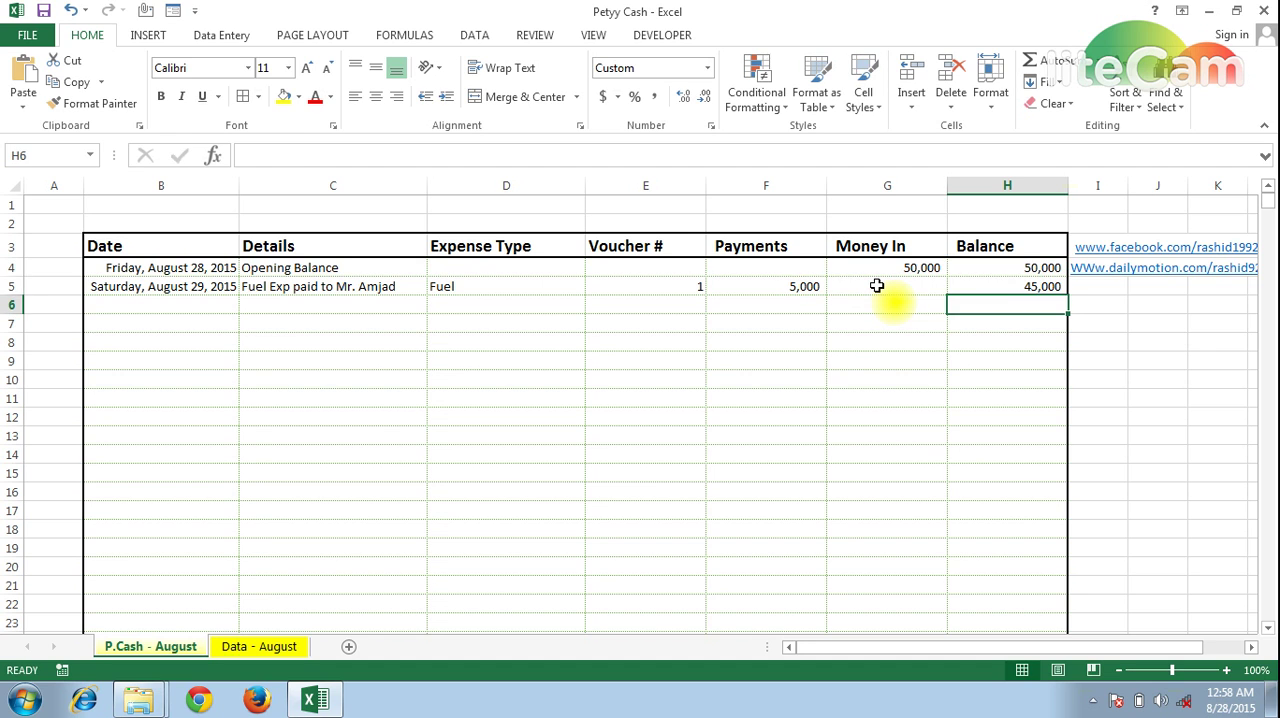
Copy the running balance formula from H5 down through H8
key("Up")
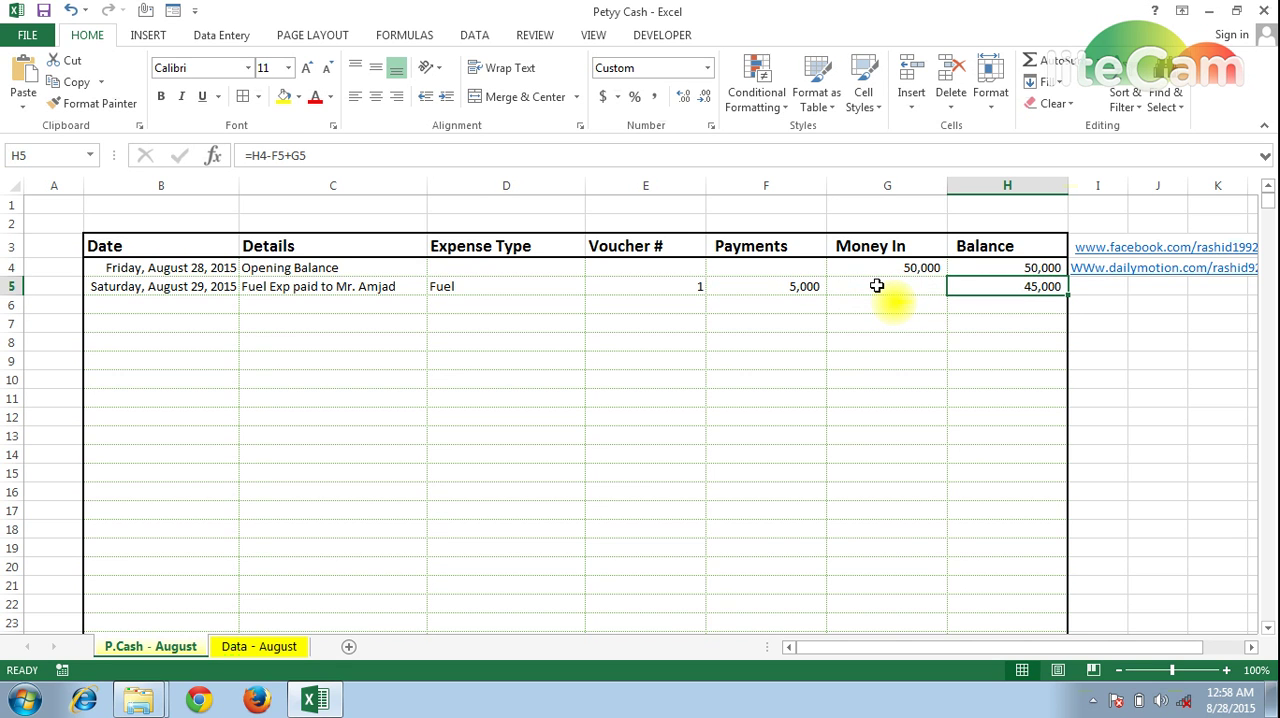
key("ctrl+c")
key("shift+Down")
key("shift+Down")
key("shift+Down")
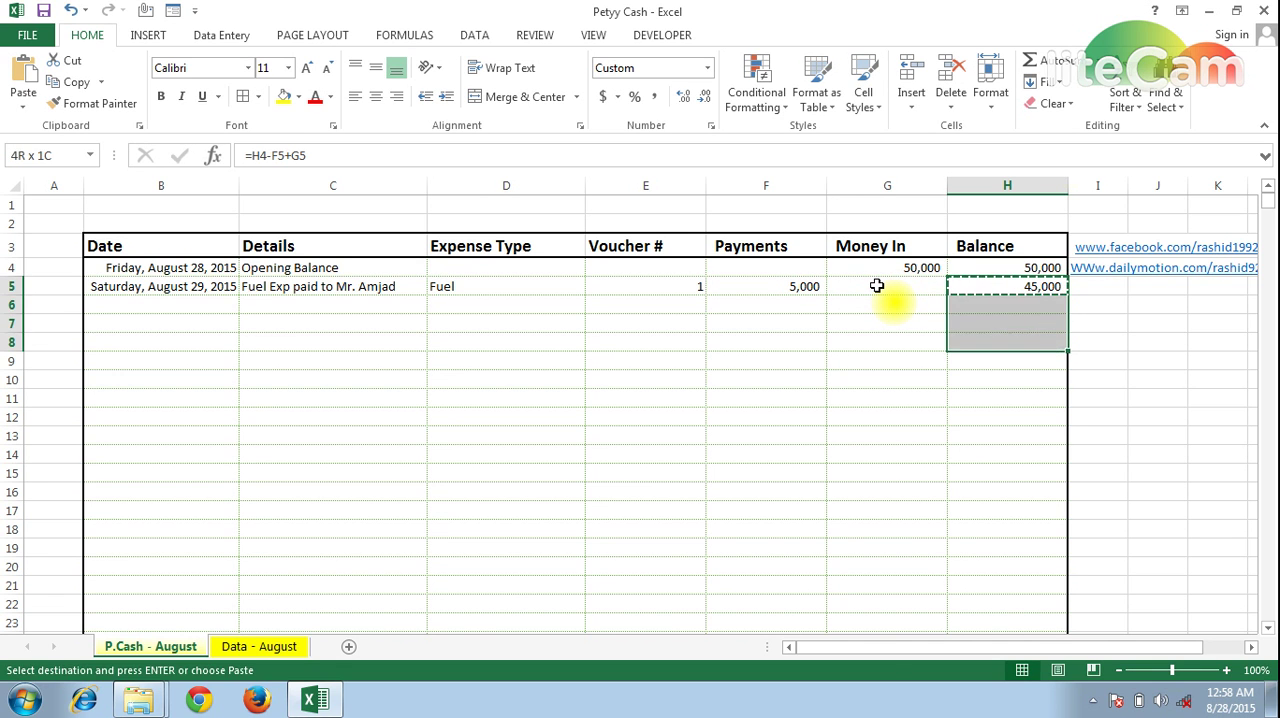
key("ctrl+v")
key("Escape")
key("Down")
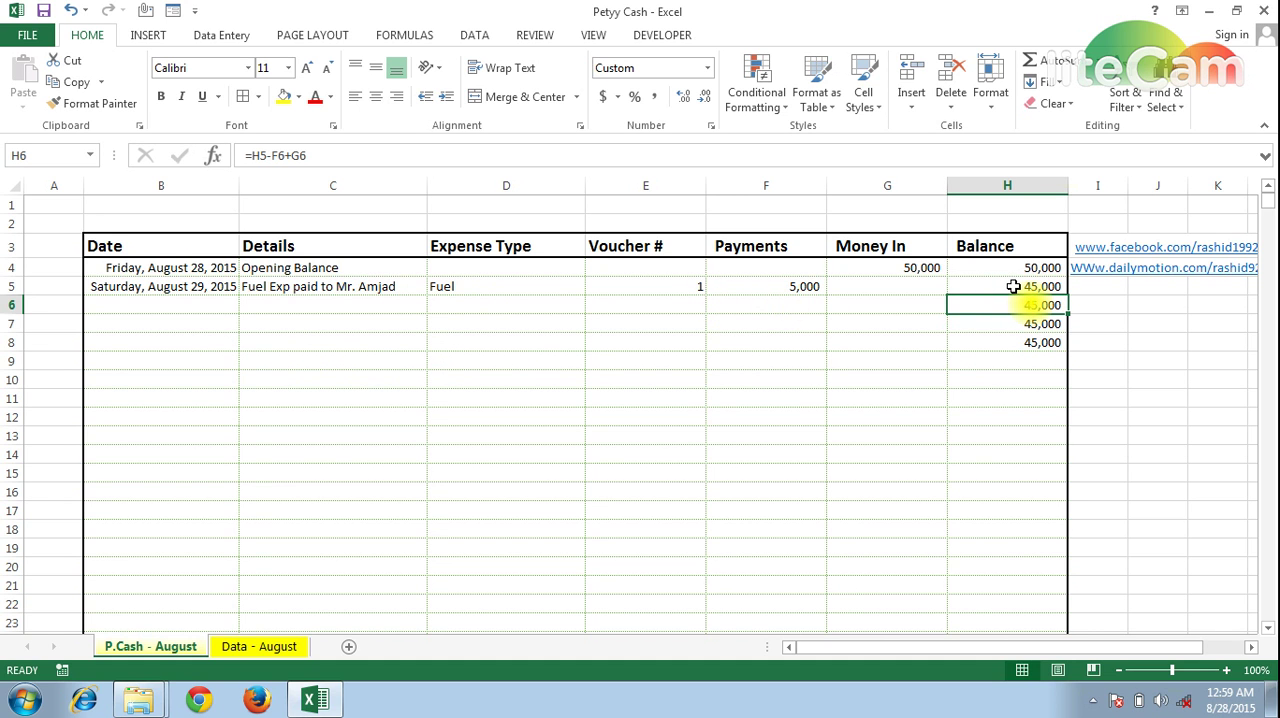
Copy the date in B5 into B6 for the second expense entry
left_click(190, 287)
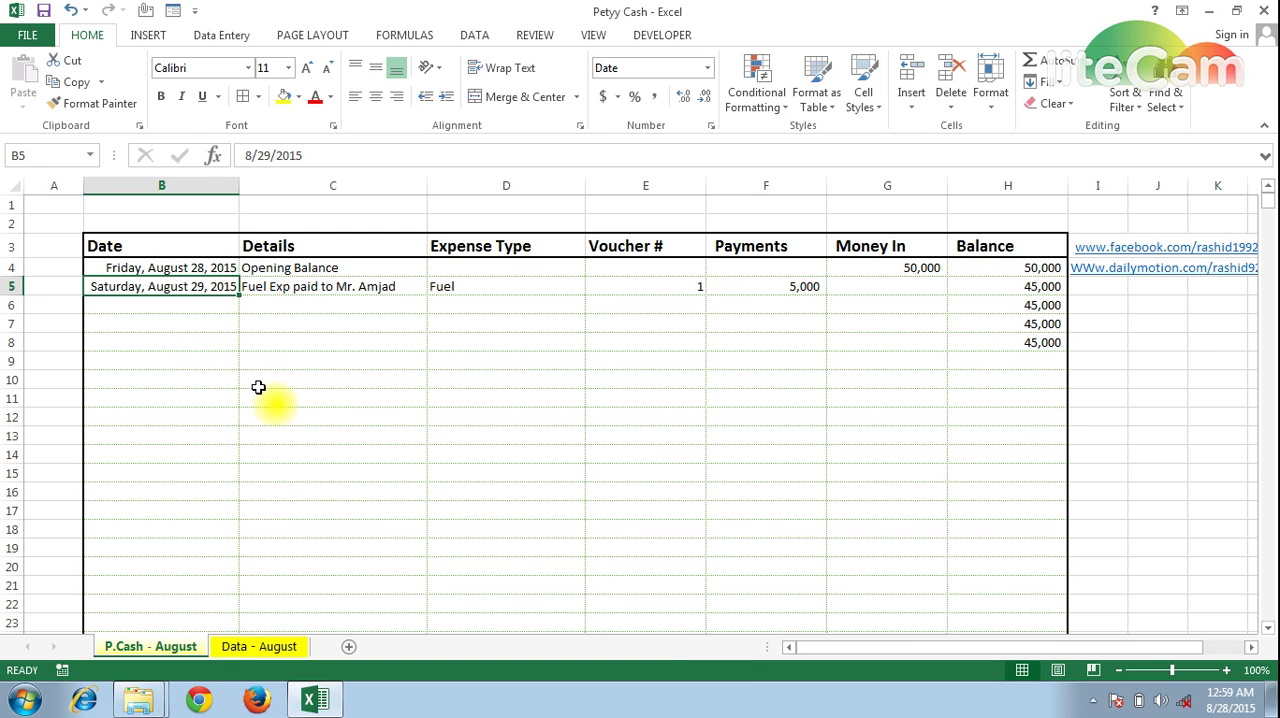
key("ctrl+c")
key("shift+Down")
key("Return")
key("Return")
key("Right")
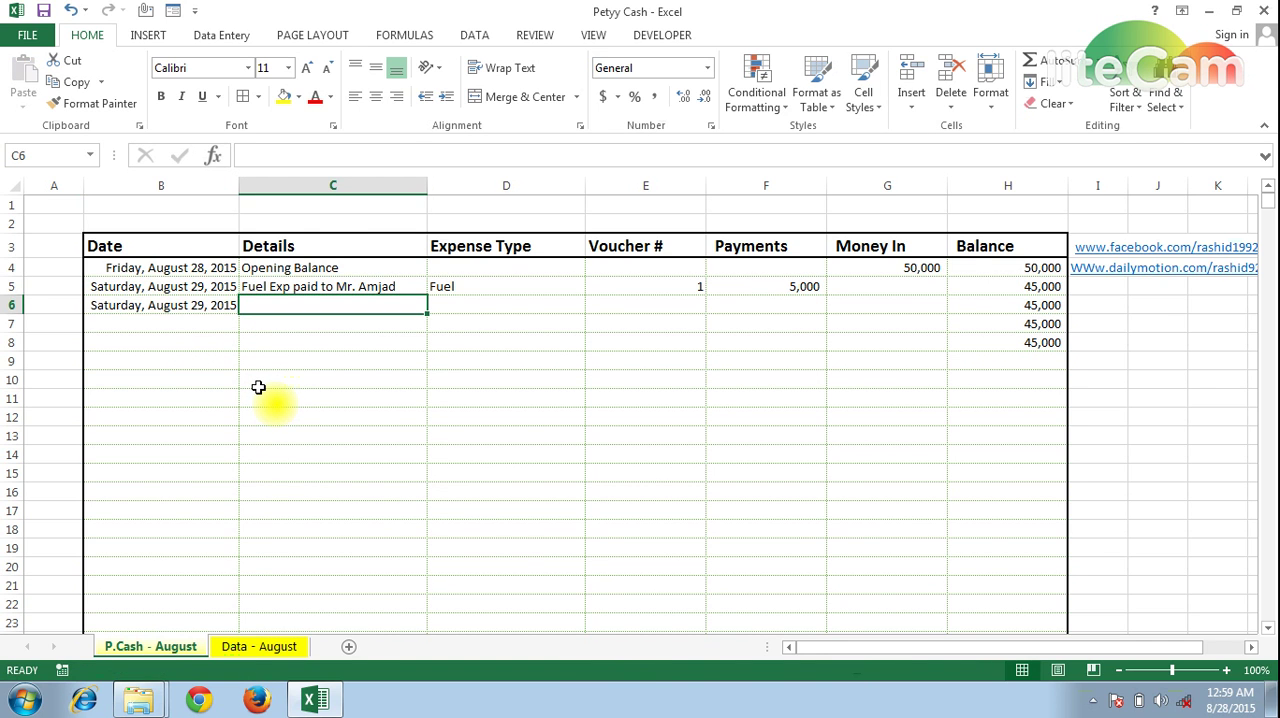
Enter the details "Rent Paid To" followed by the payee's name in C6
type("Rent P")
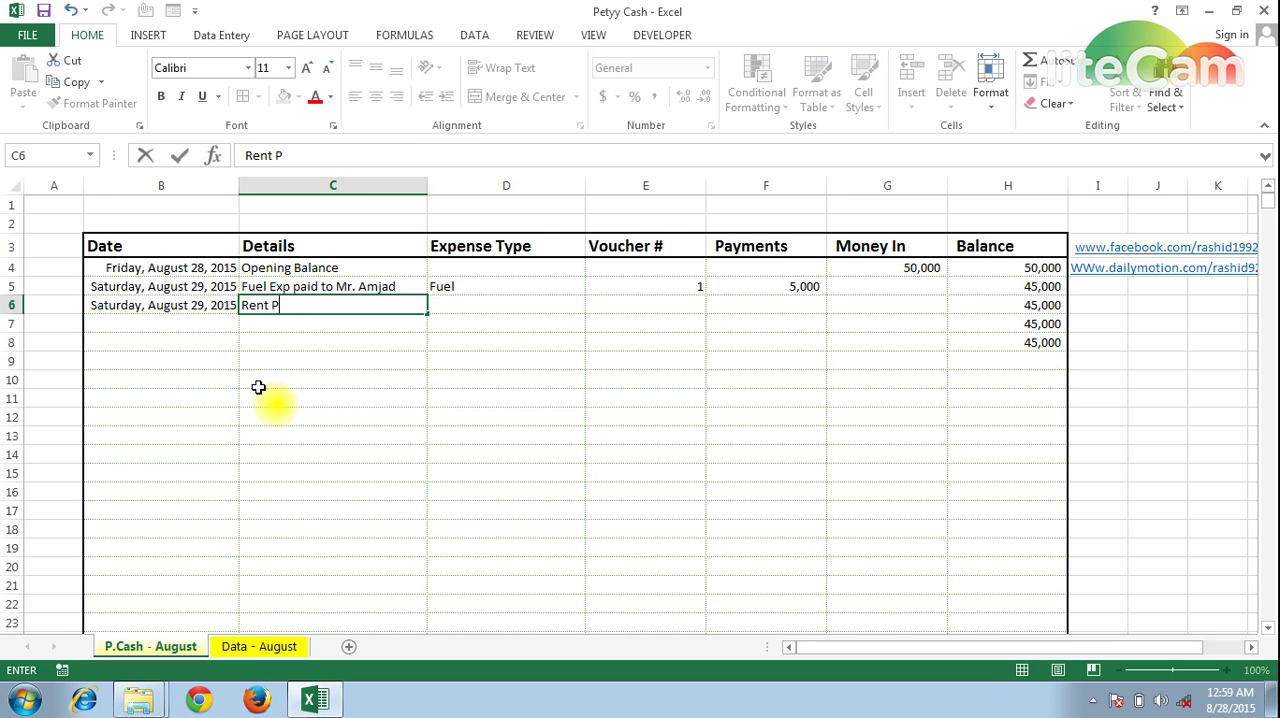
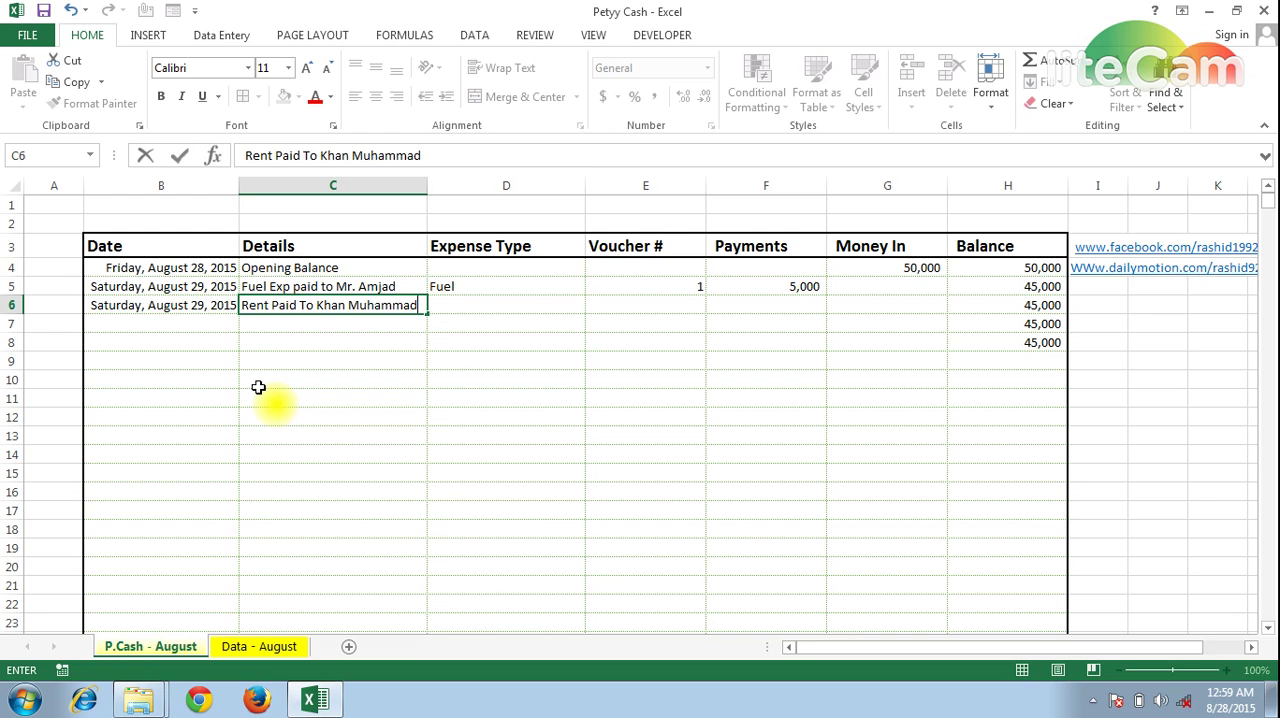
key("Tab")
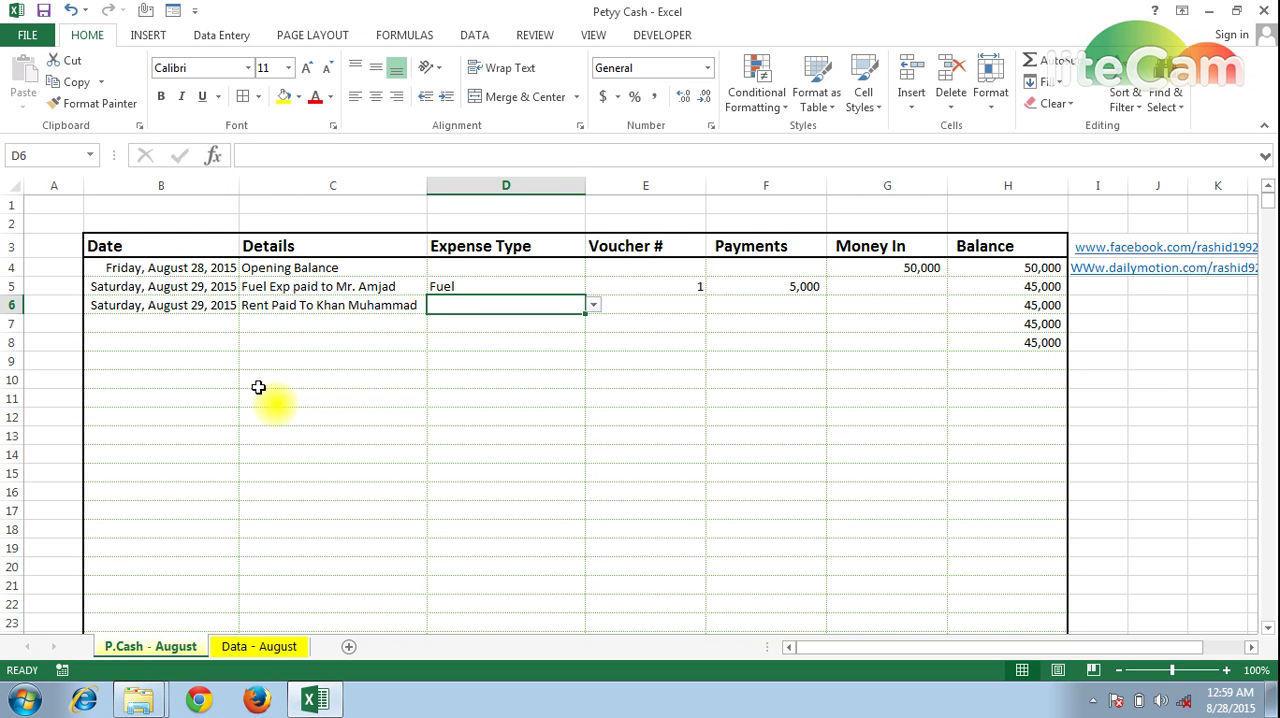
Enter Rent as the expense type in D6
type("F")
key("BackSpace")
key("BackSpace")
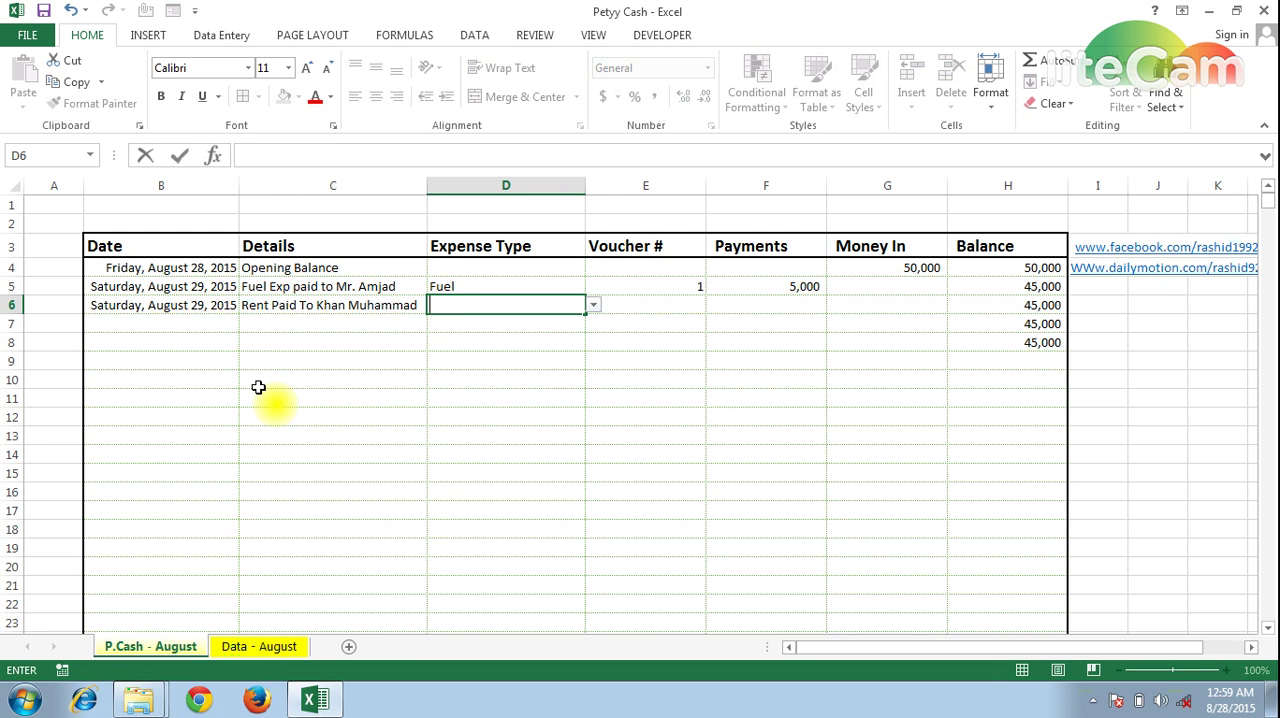
type("Rent")
key("Tab")
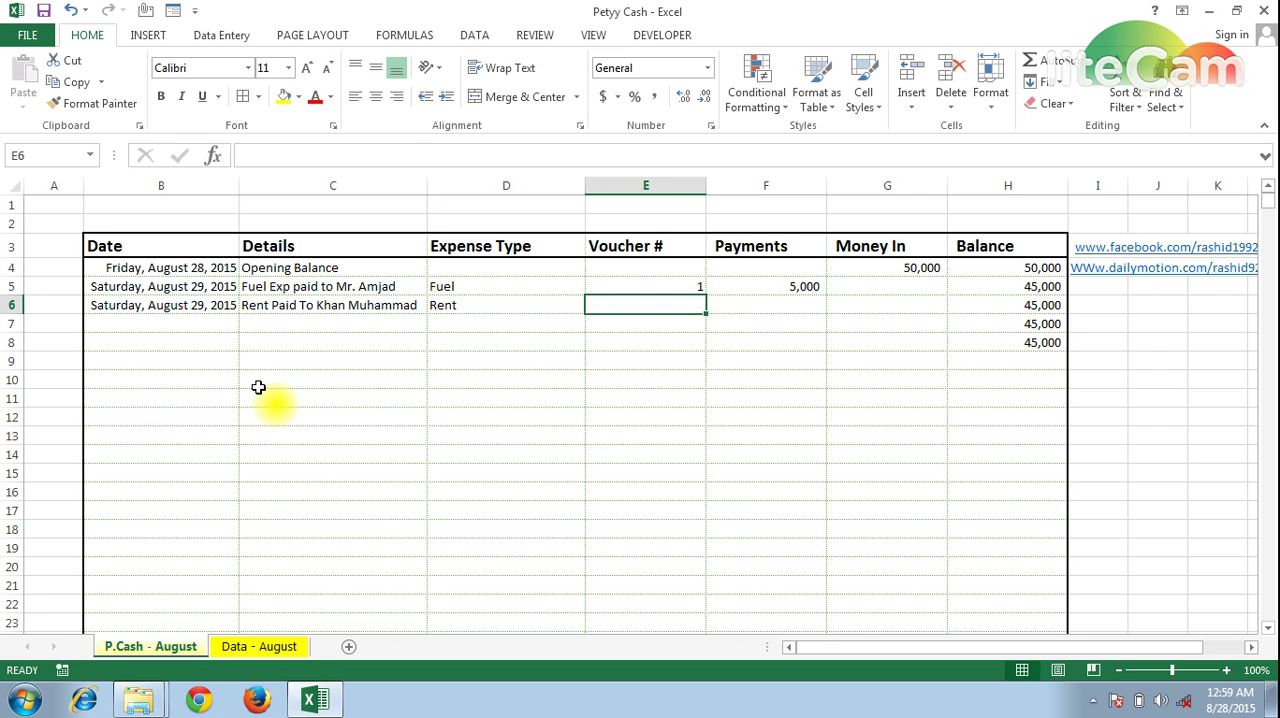
Enter voucher number 2 in E6 and 10000 as the rent payment in F6
type("2")
key("Tab")
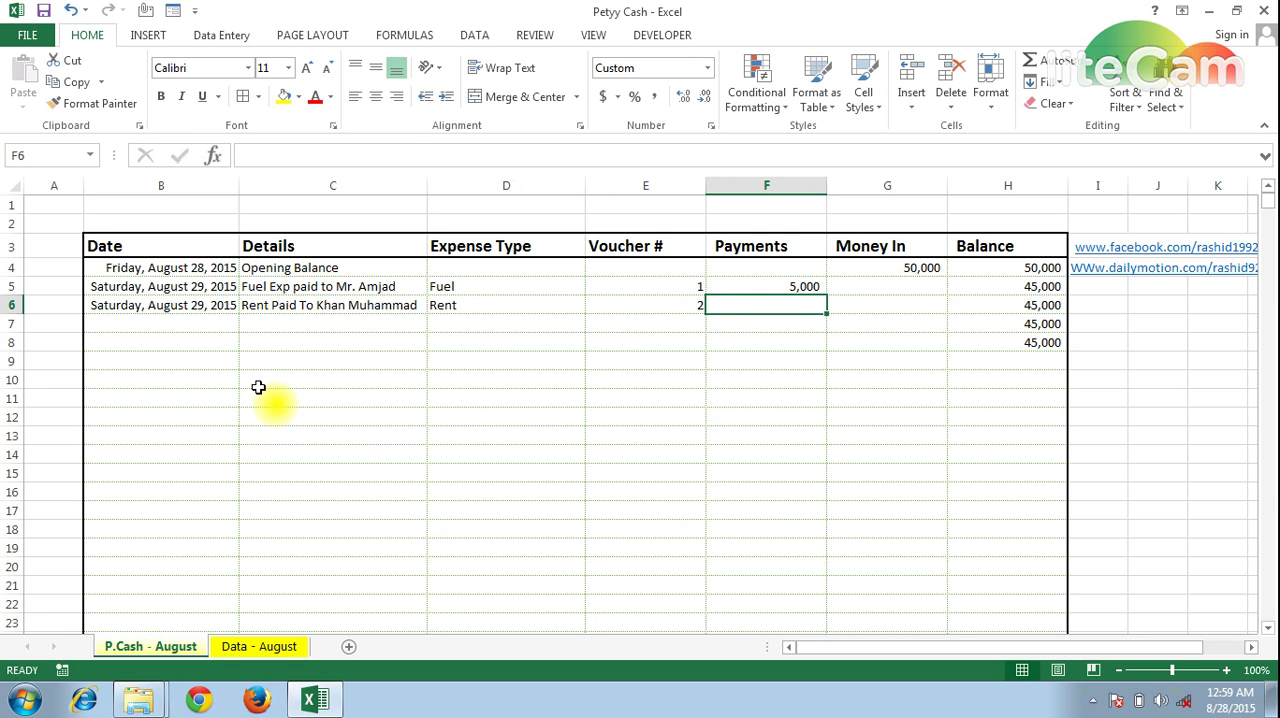
type("10000")
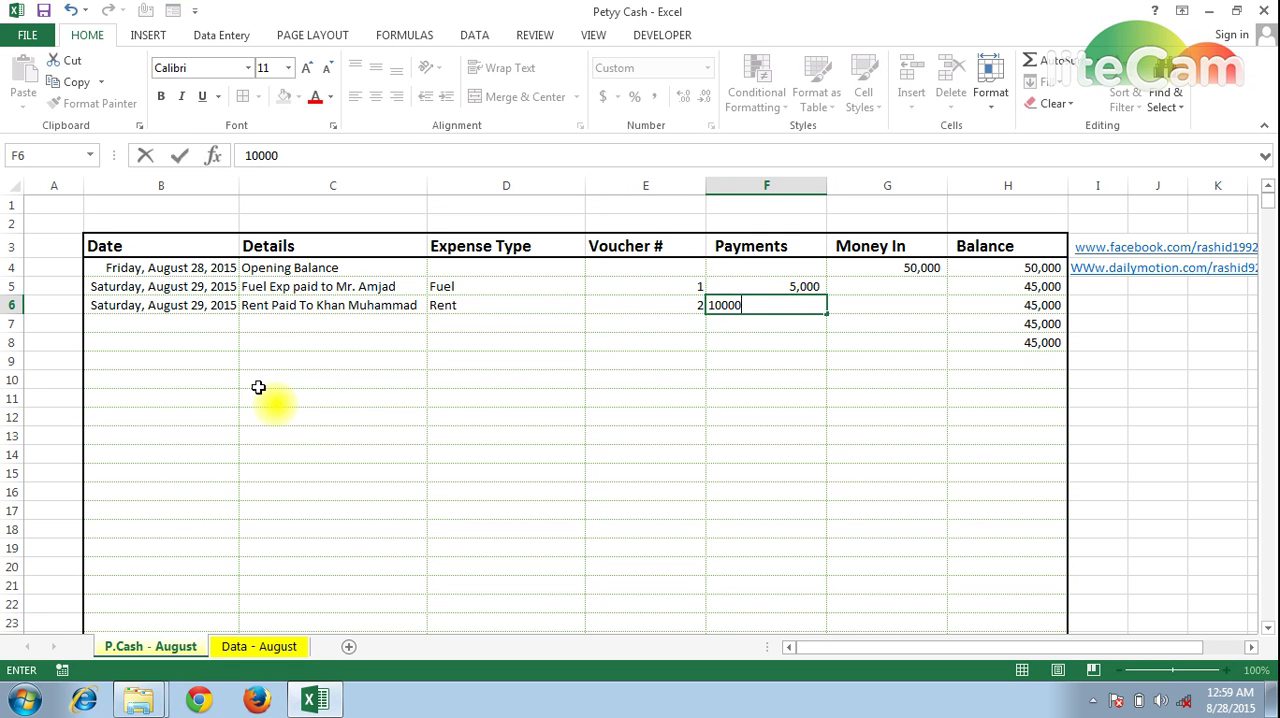
key("Tab")
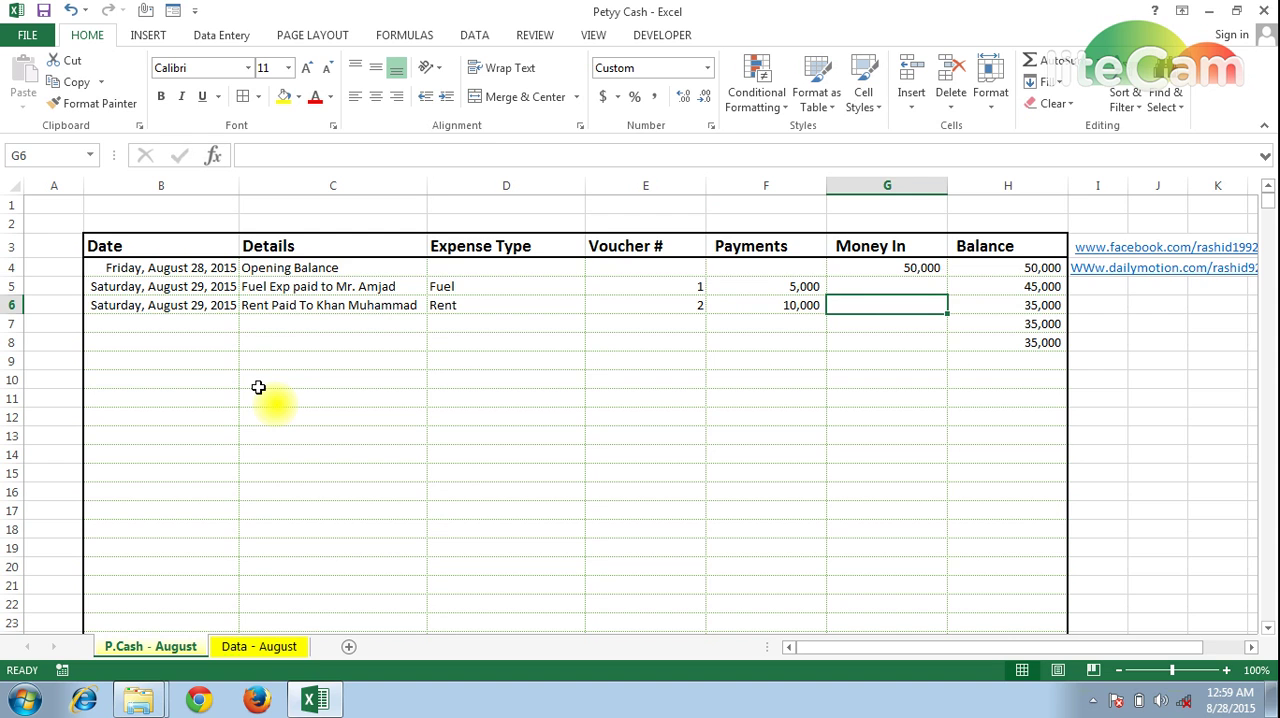
Fill the date series from B6 down one row so B7 holds Sunday, August 30, 2015
key("Tab")
key("Down")
key("Left")
key("Left")
key("Left")
key("Left")
key("Left")
key("Left")
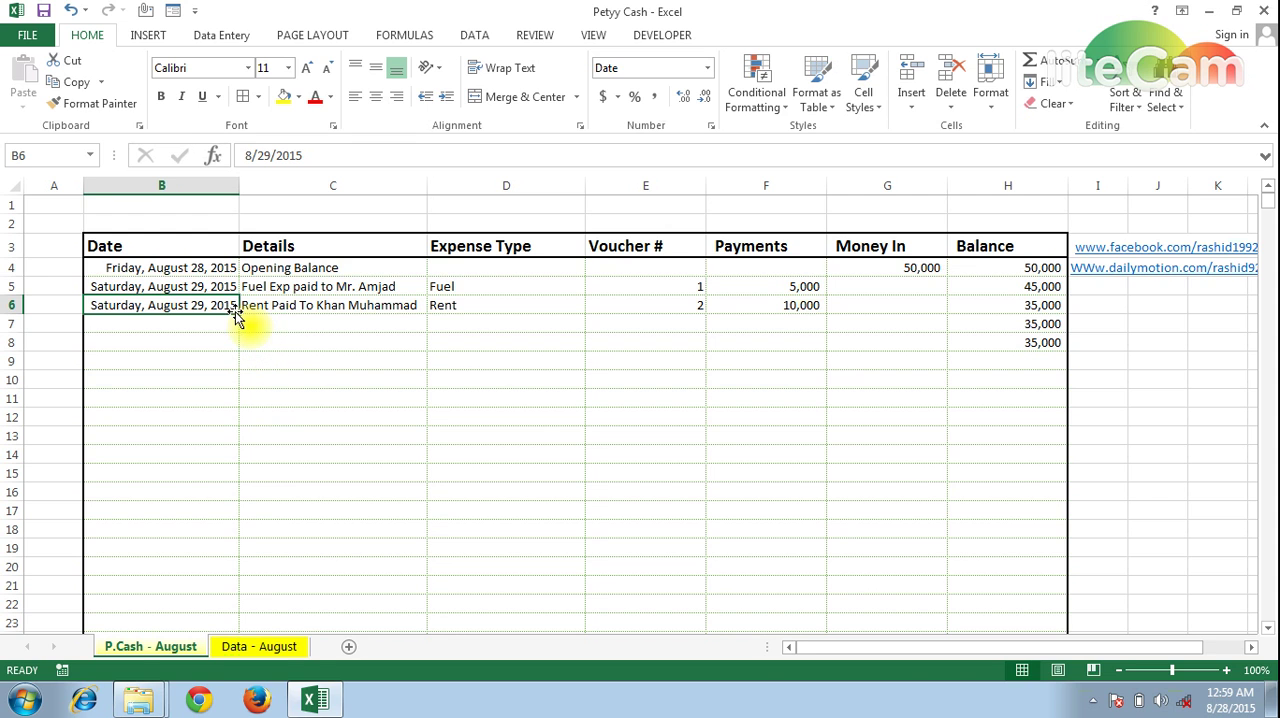
left_click_drag(238, 314, 240, 333)
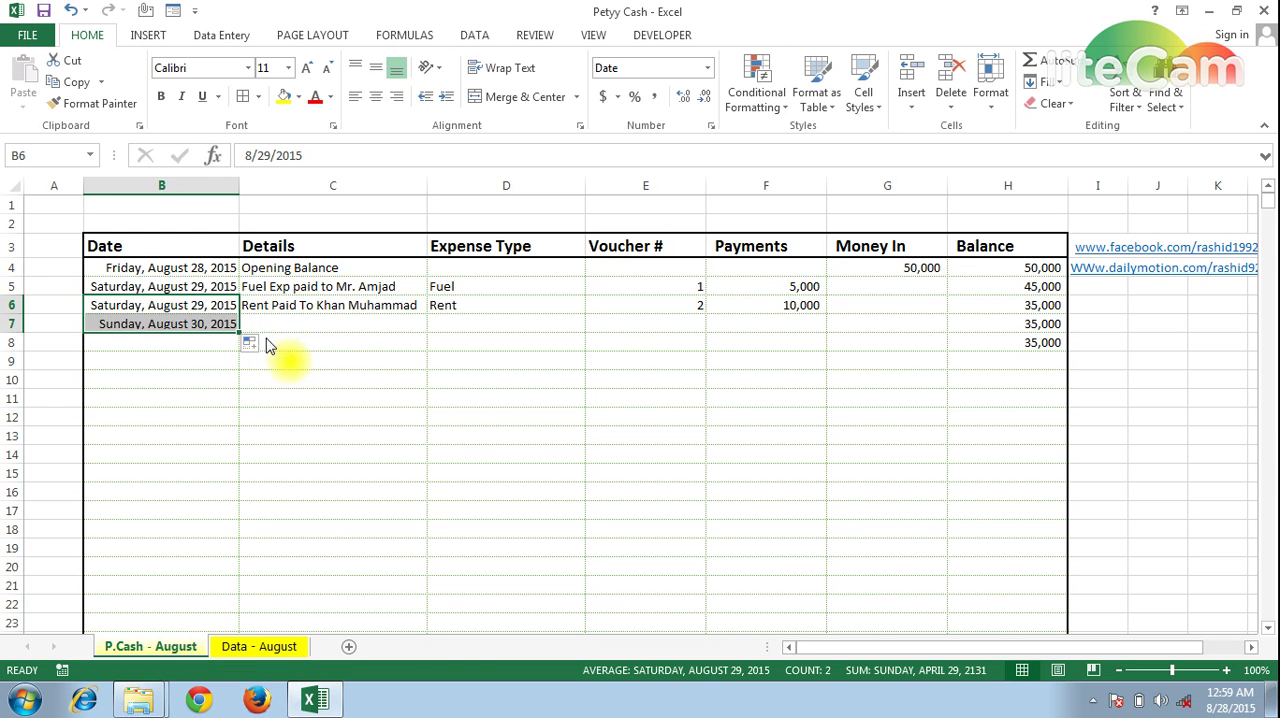
Enter "Money" as the details in C7
left_click(300, 328)
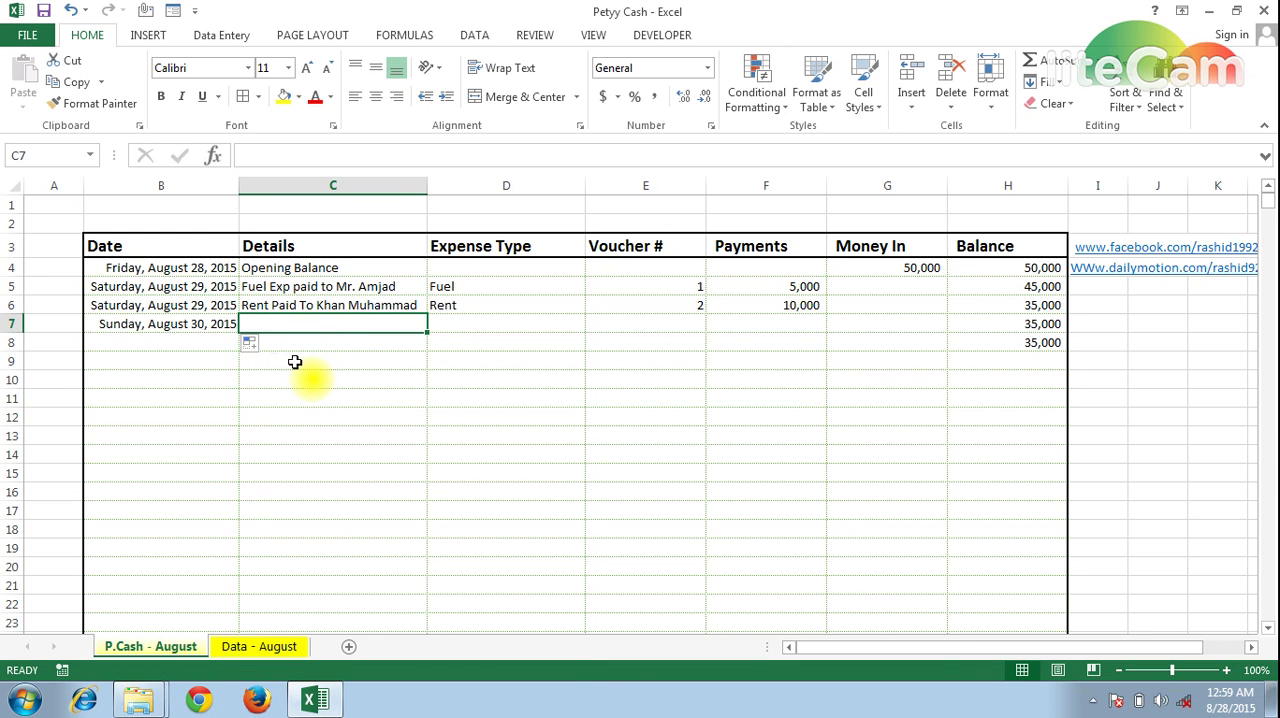
type("Moo")
key("BackSpace")
type("ney")
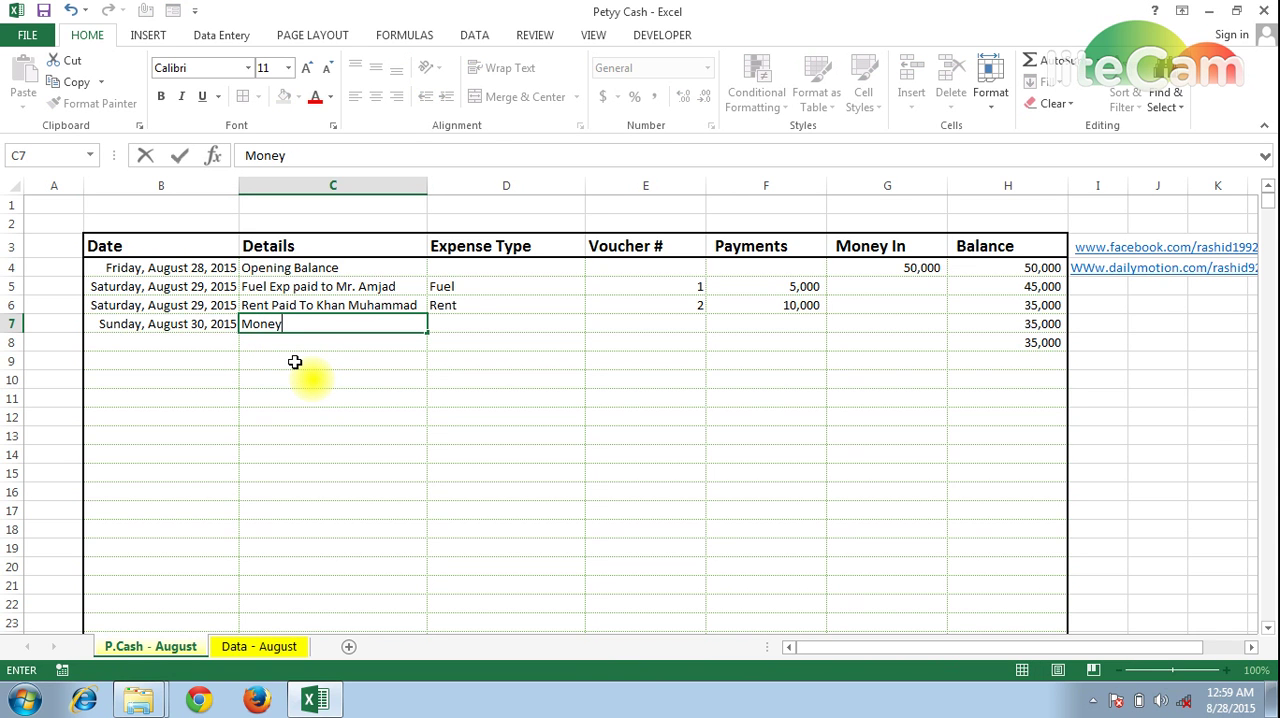
key("Tab")
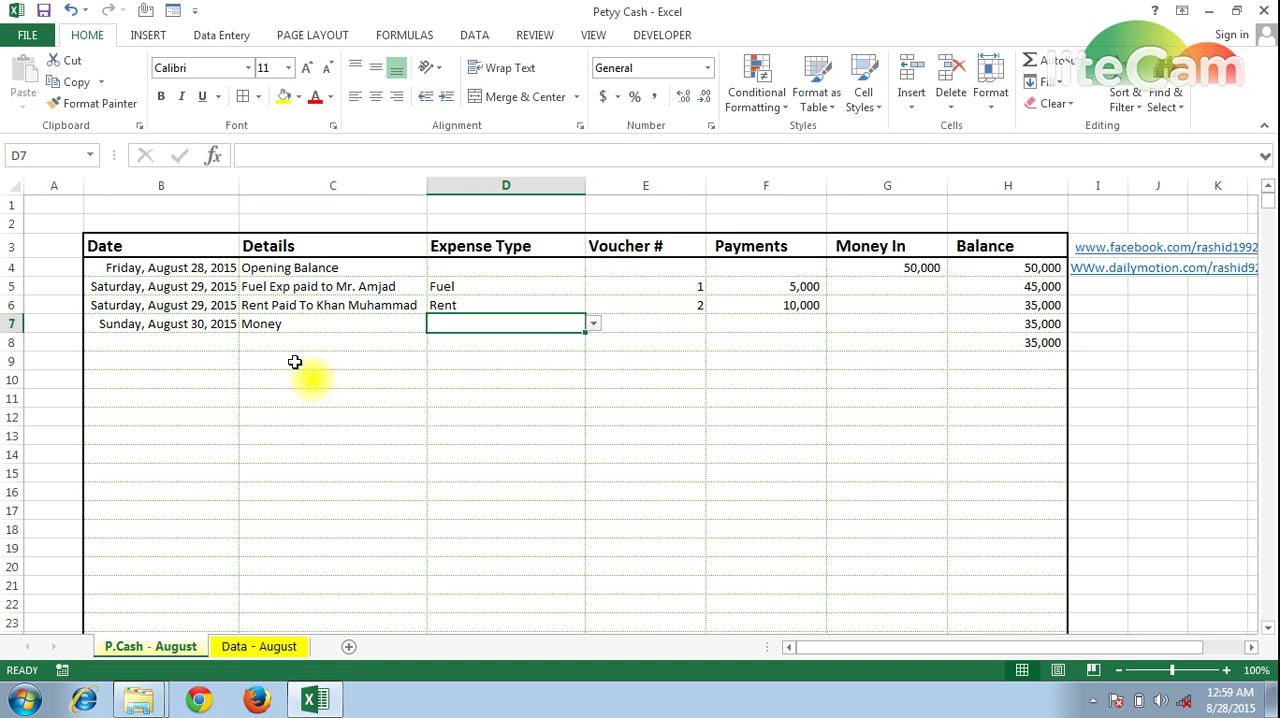
Extend the details text in C7 to read "Money In"
key("Left")
key("Left")
key("Right")
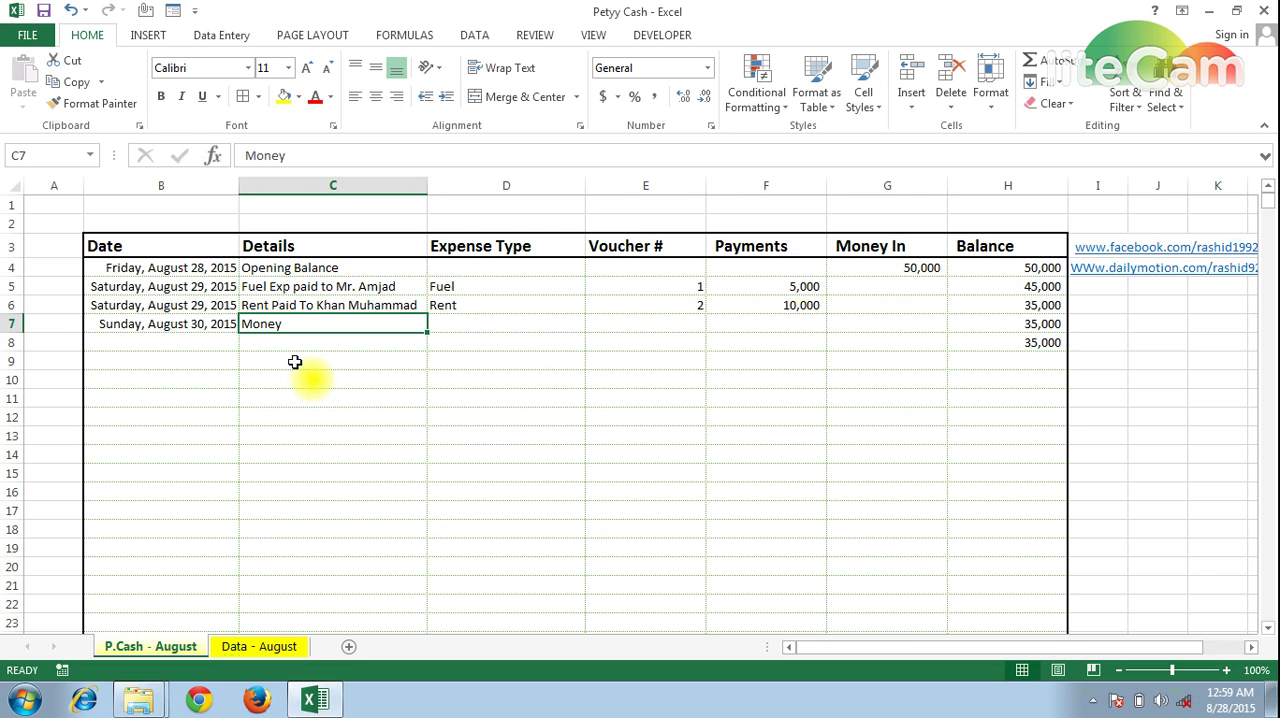
key("F2")
type("in")
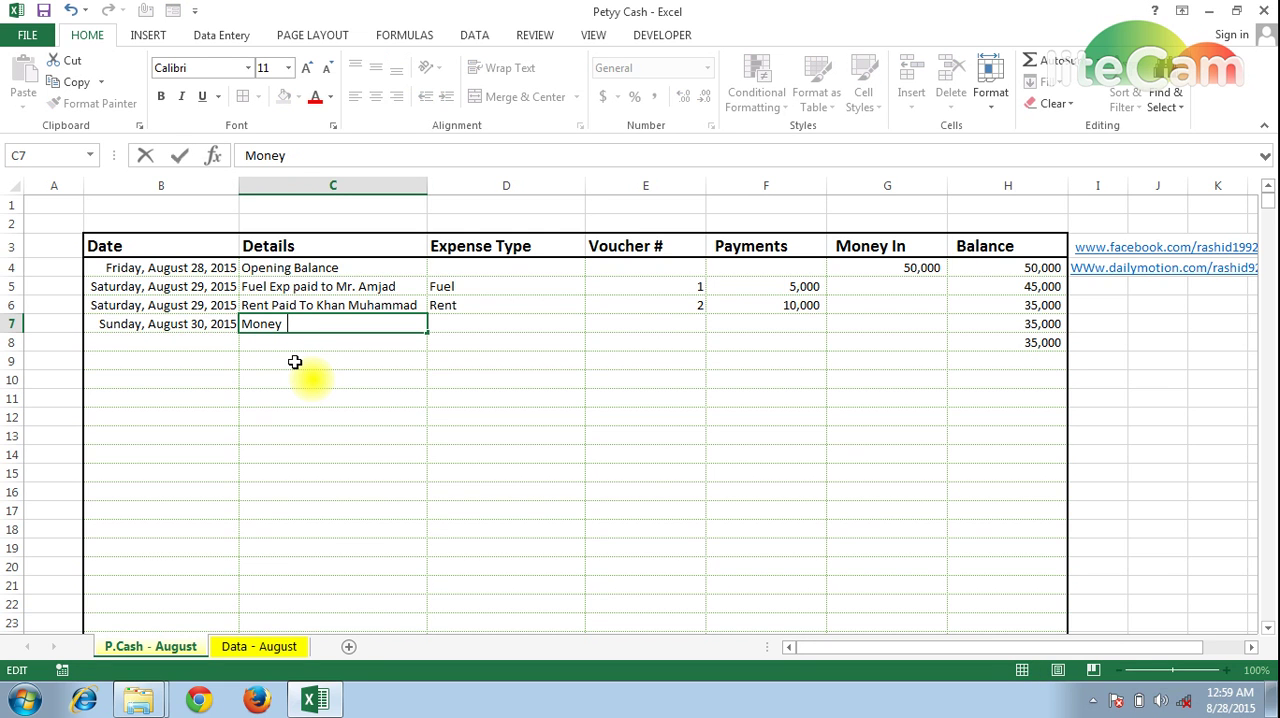
key("BackSpace")
key("BackSpace")
type("In")
key("Return")
Enter 40000 as the Money In amount in G7
key("Up")
key("Right")
key("Right")
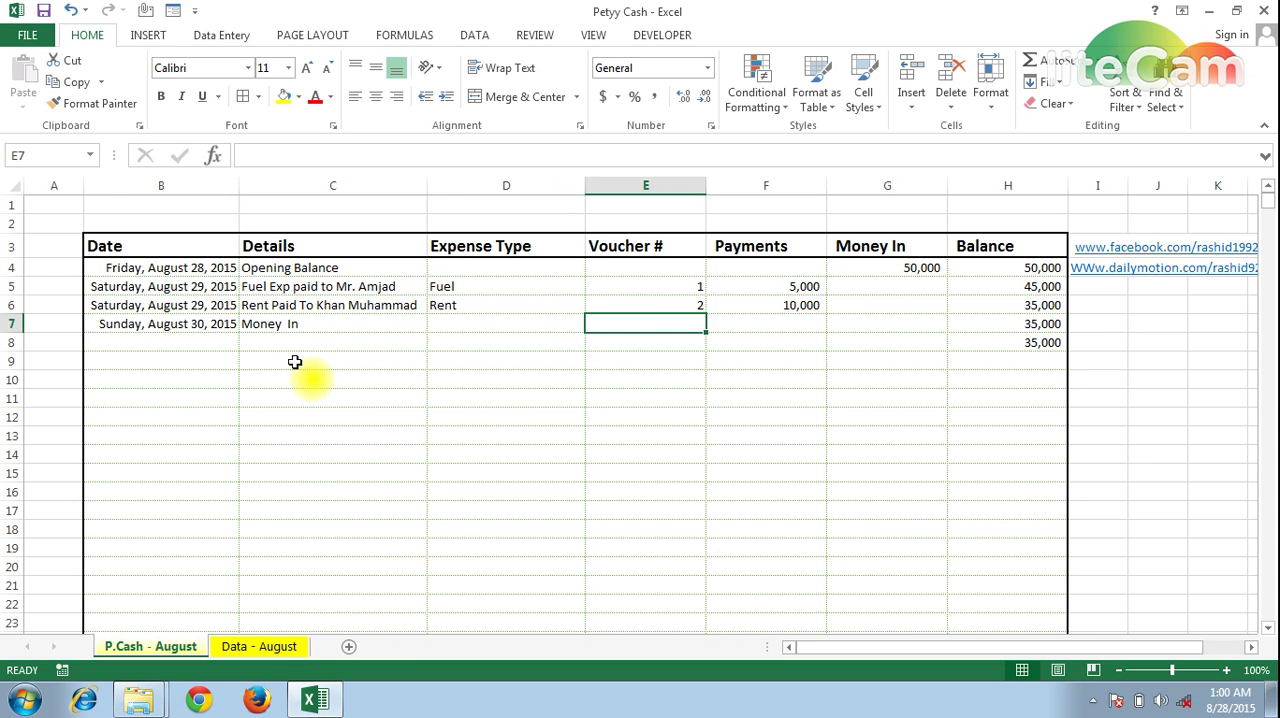
key("Right")
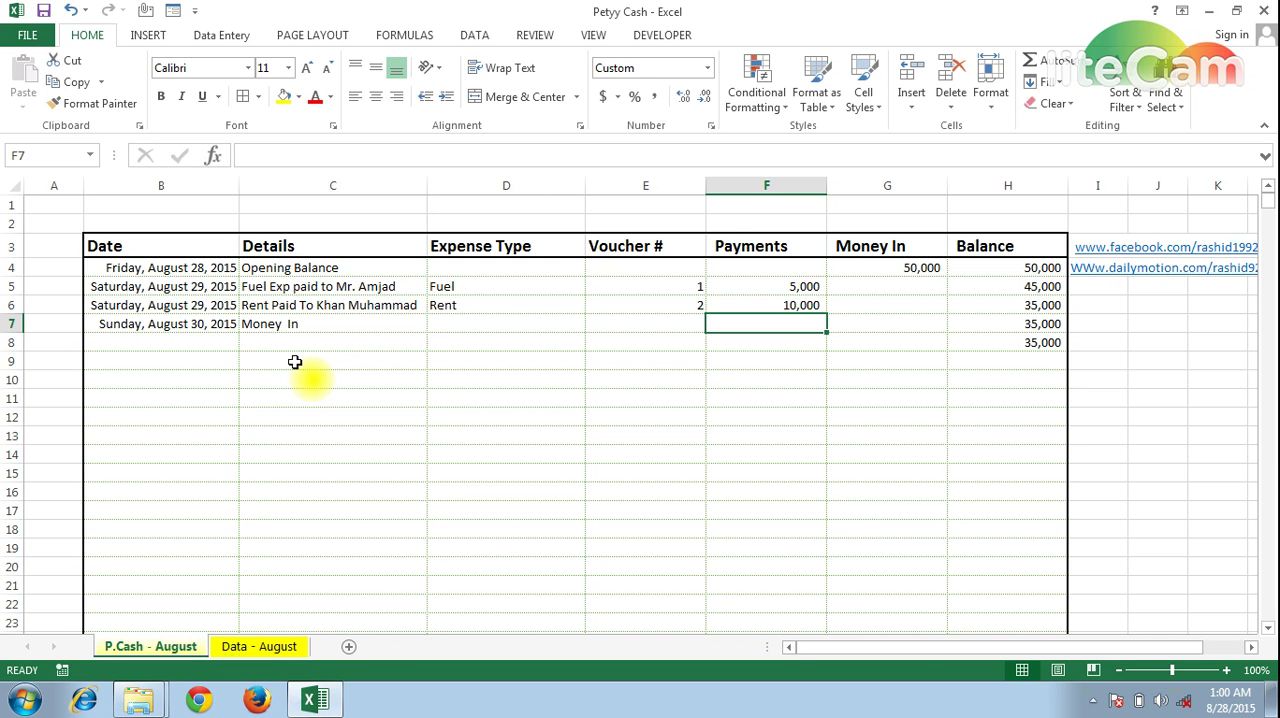
key("Right")
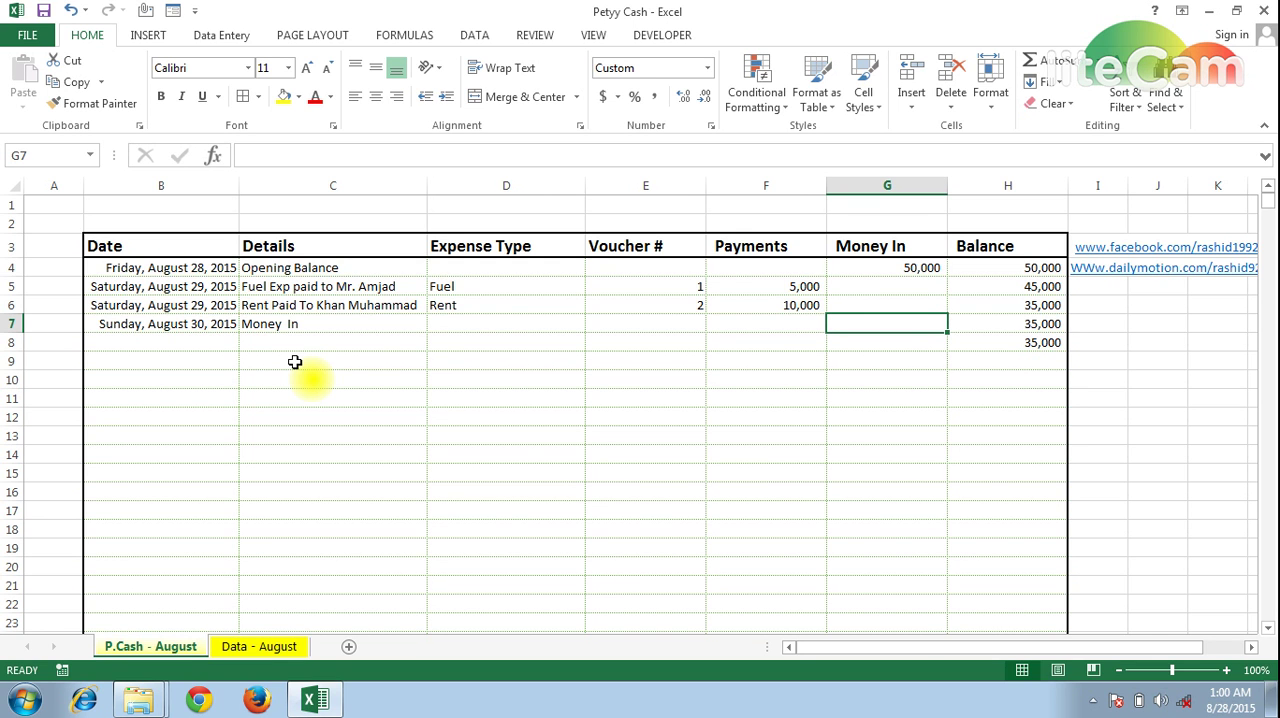
type("40,00")
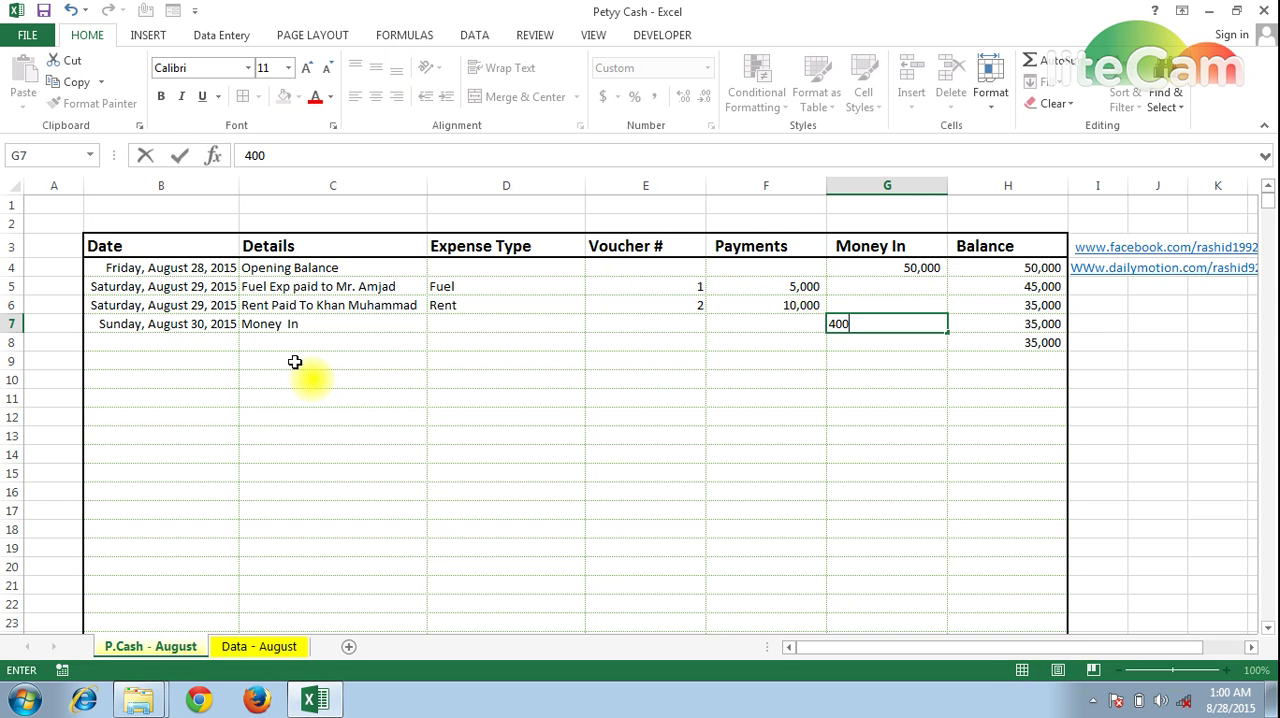
type("00")
key("ctrl+Return")
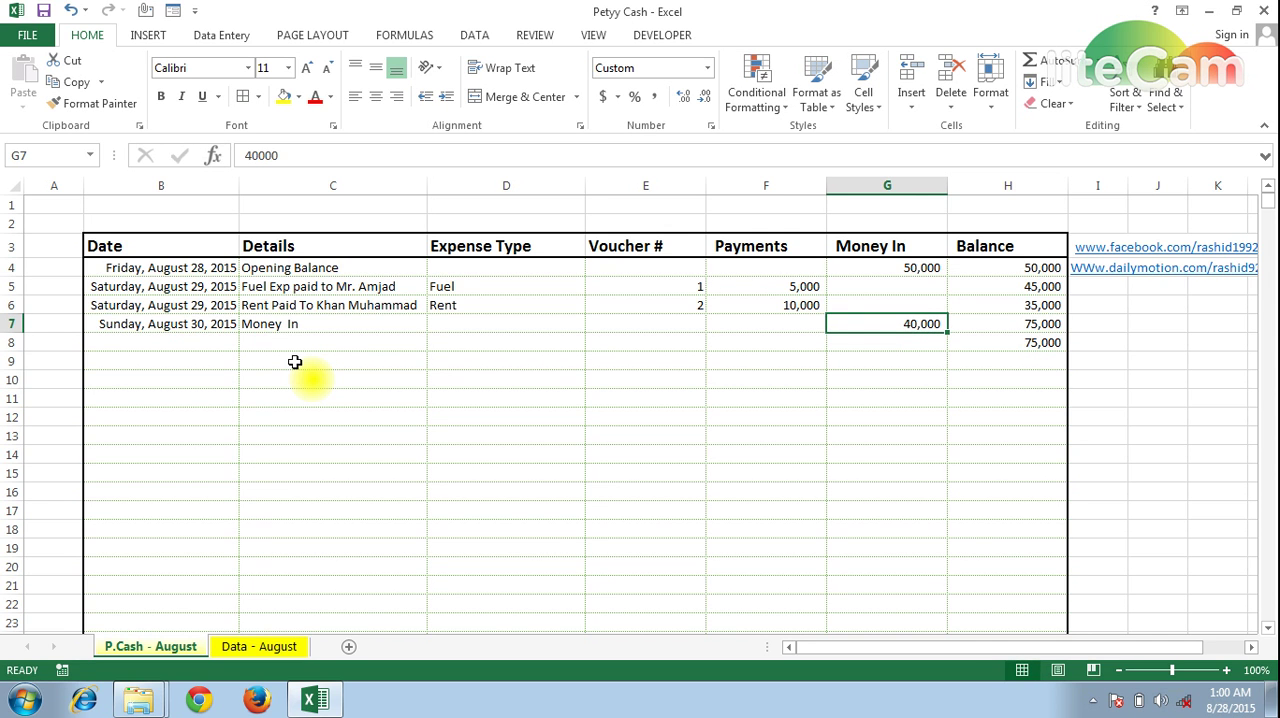
Set the Money In amount in G7 to 4000
type("4000")
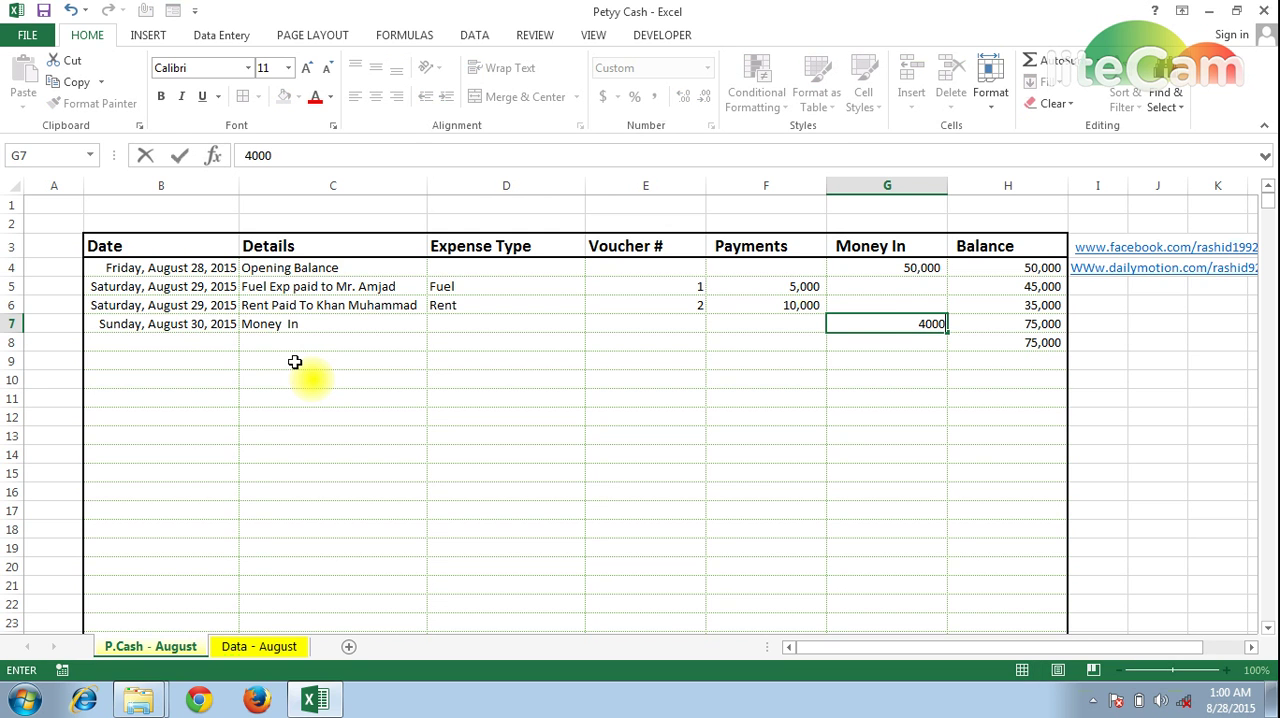
key("ctrl+Return")
Copy the balance formula from H8 down the Balance column to the table's last row, H1000
key("Right")
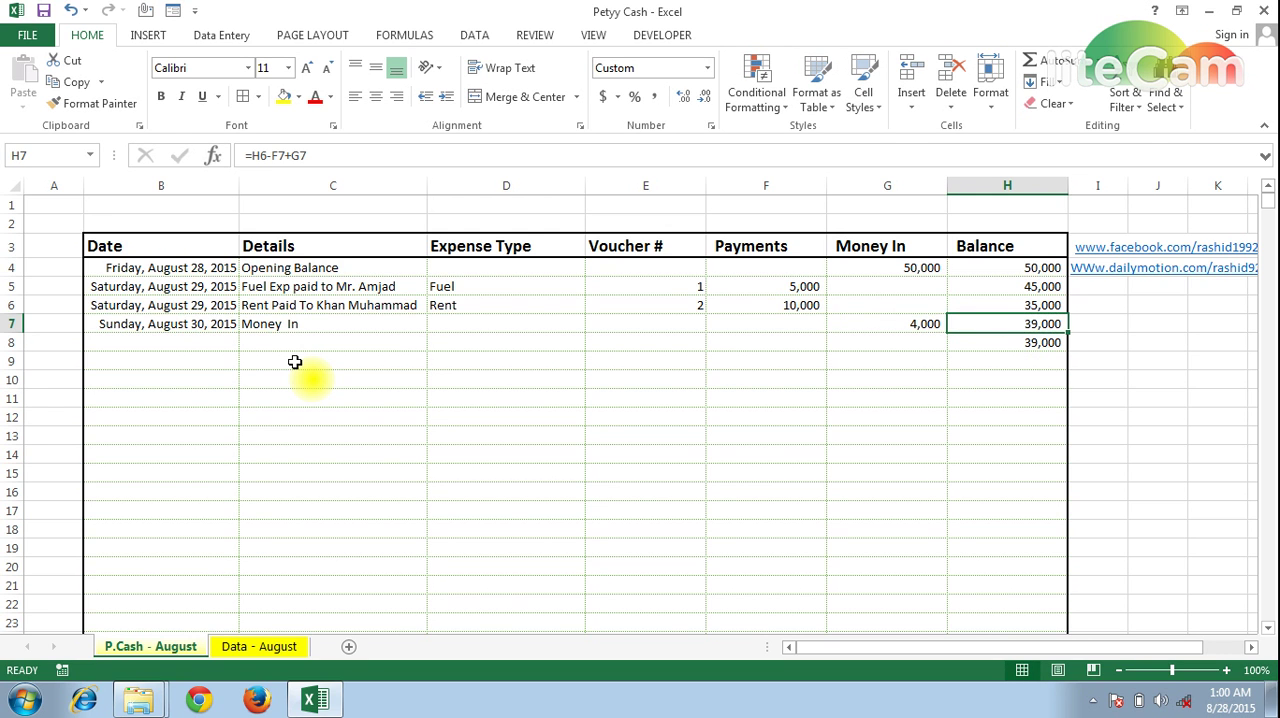
key("Down")
key("ctrl+c")
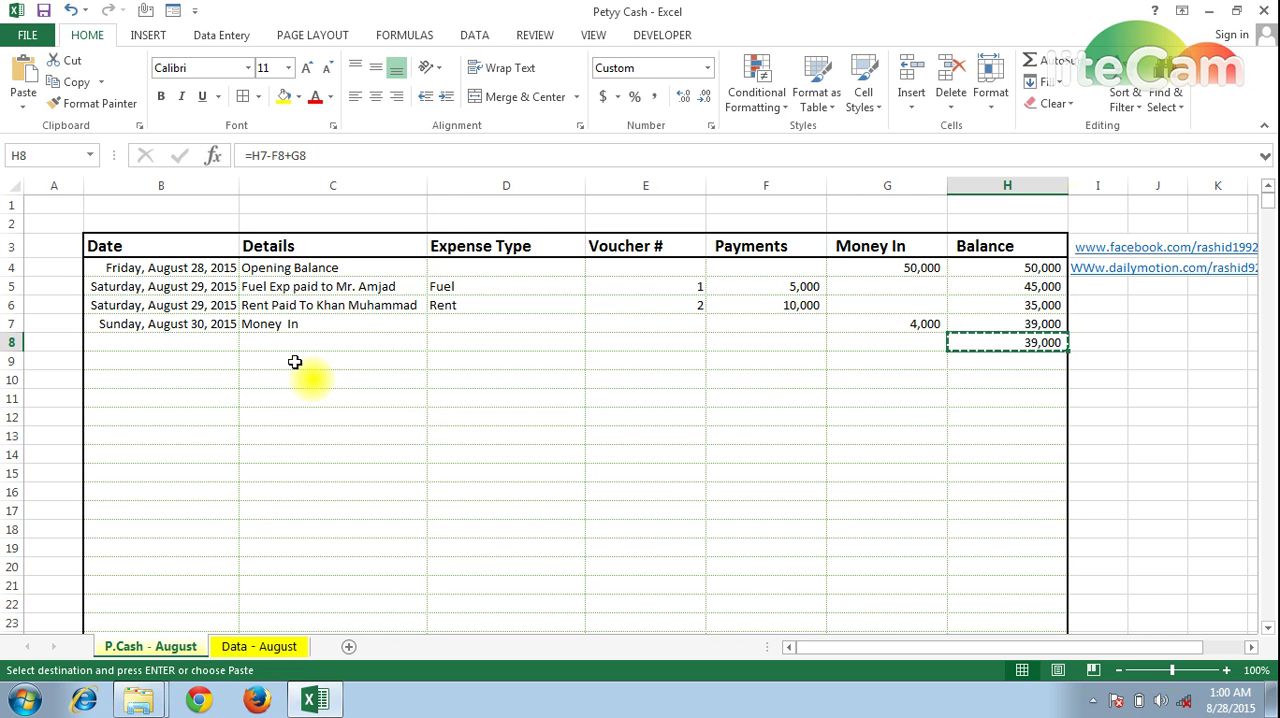
key("shift+Down")
key("shift+Down")
key("shift+Down")
key("shift+Down")
key("shift+Down")
key("shift+Down")
key("shift+Down")
key("shift+Down")
key("shift+Down")
key("shift+Down")
key("shift+Down")
key("shift+Down")
key("shift+Down")
key("shift+Down")
key("shift+Down")
key("shift+Down")
key("shift+Down")
key("shift+Down")
key("shift+Down")
key("shift+Down")
key("shift+Down")
key("shift+Down")
key("shift+Down")
key("shift+Down")
key("shift+Down")
key("shift+Down")
key("shift+Down")
key("shift+Down")
key("shift+Down")
key("shift+Down")
key("shift+Down")
key("shift+Down")
key("shift+Down")
key("shift+Down")
key("shift+Down")
key("shift+Down")
key("shift+Down")
key("shift+Down")
key("shift+Down")
key("shift+Down")
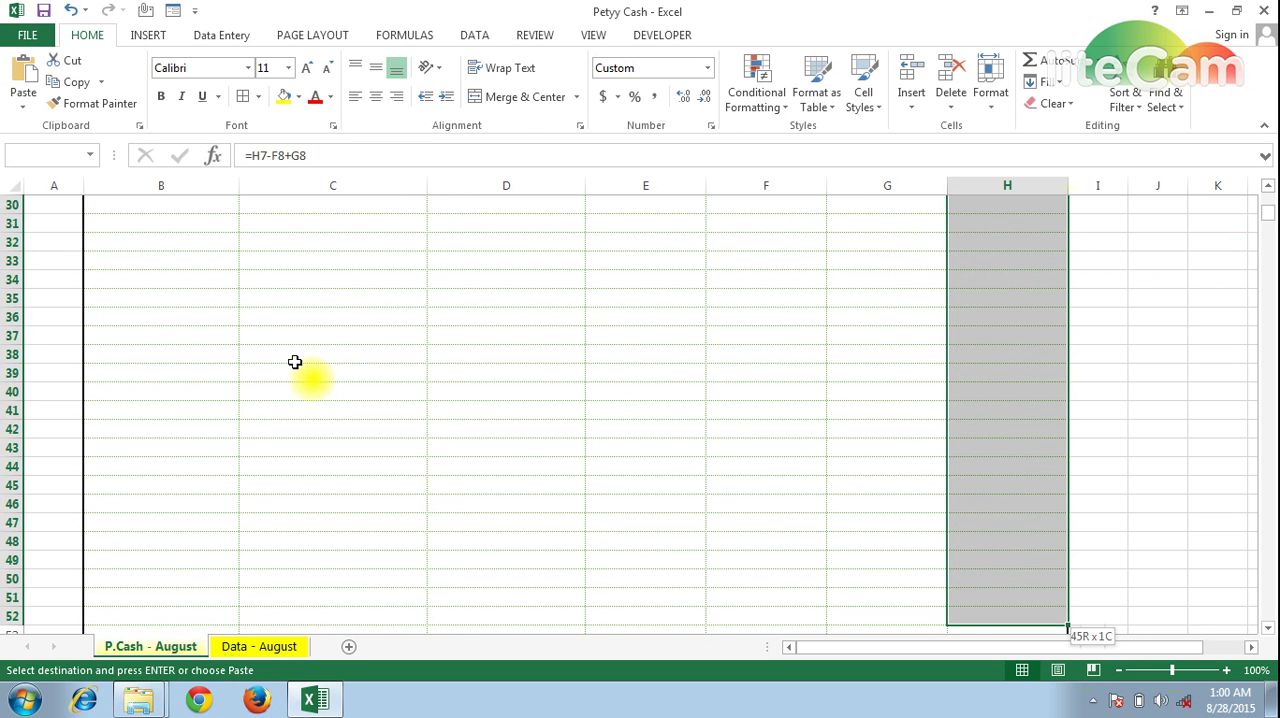
key("shift+Down")
key("shift+Down")
key("shift+Down")
key("shift+Down")
key("shift+Down")
key("shift+Down")
key("shift+Down")
key("shift+Down")
key("shift+Down")
key("shift+Down")
key("shift+Down")
key("shift+Down")
key("shift+Down")
key("shift+Down")
key("shift+Down")
key("shift+Down")
key("shift+Down")
key("shift+Down")
key("shift+Down")
key("shift+Down")
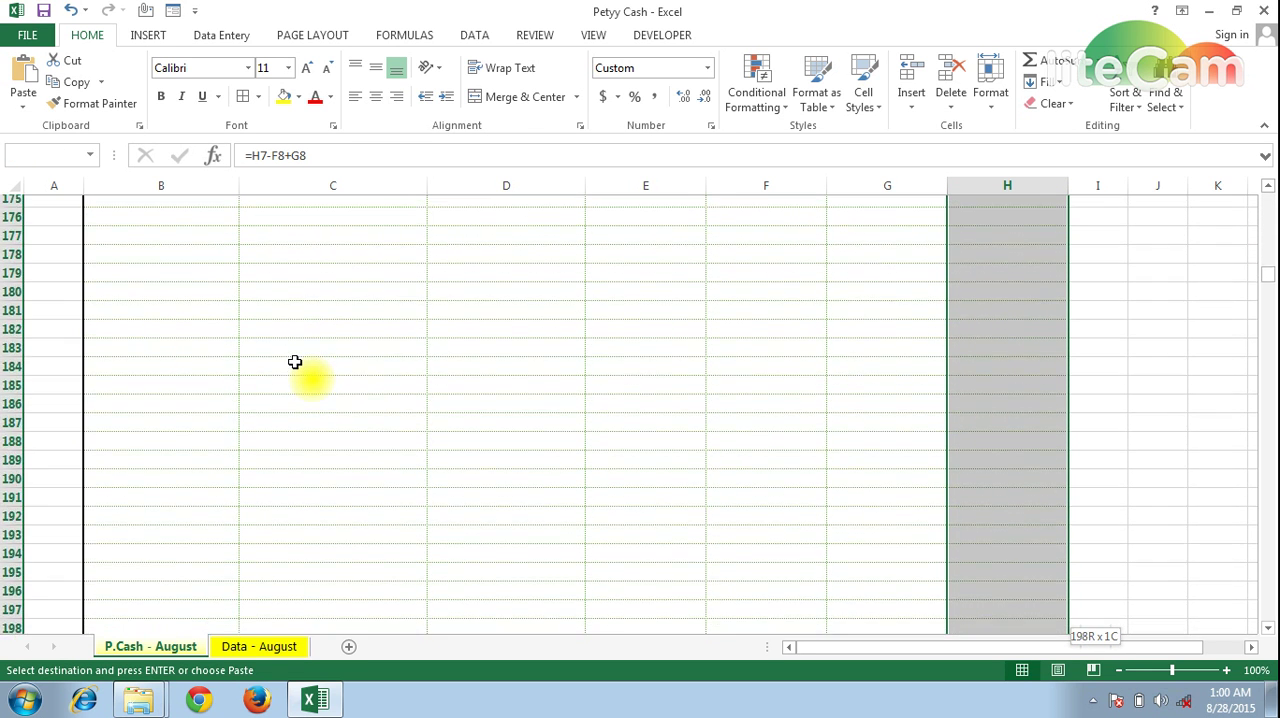
key("shift+Down")
key("shift+Down")
key("shift+Down")
key("shift+Down")
key("shift+Down")
key("shift+Down")
key("shift+Down")
key("shift+Down")
key("shift+Down")
key("shift+Down")
key("shift+Down")
key("shift+Down")
key("shift+Down")
key("shift+Down")
key("shift+Down")
key("shift+Down")
key("shift+Down")
key("shift+Down")
key("shift+Down")
key("shift+Down")
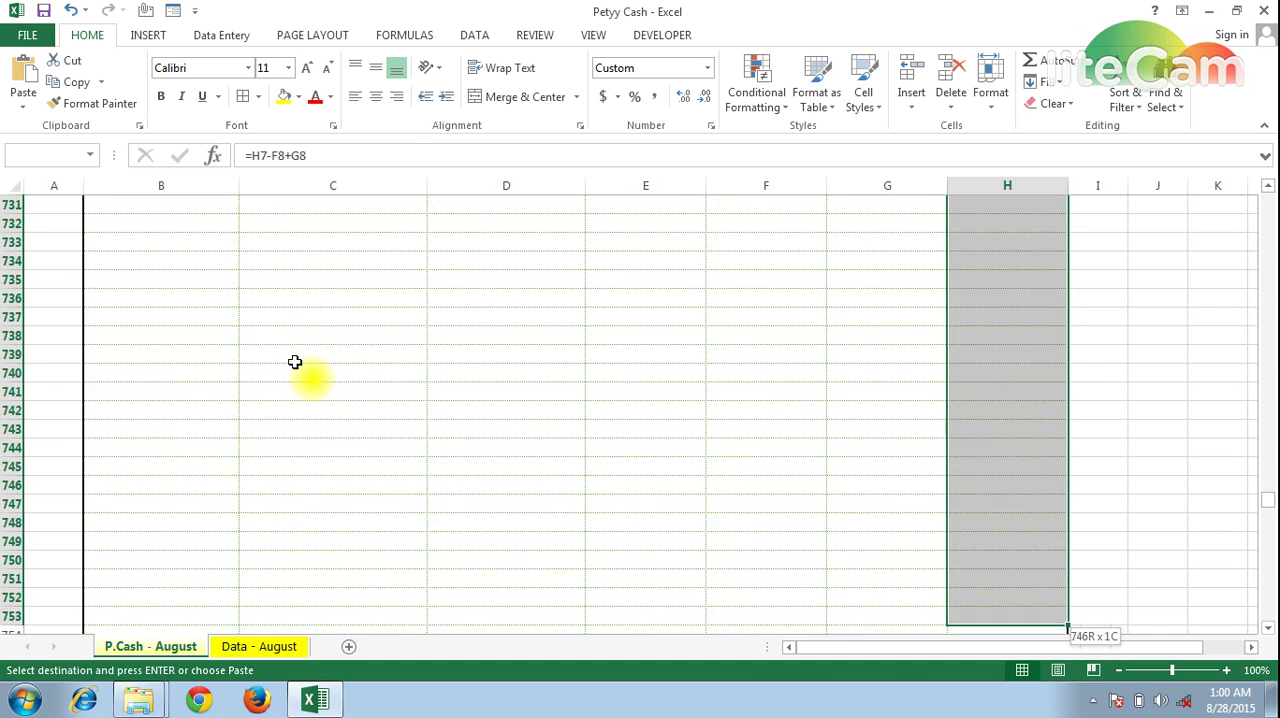
key("shift+Up")
key("shift+Up")
key("shift+Up")
key("shift+Up")
key("shift+Up")
key("shift+Up")
key("shift+Up")
key("shift+Up")
key("shift+Up")
key("shift+Up")
key("shift+Up")
key("shift+Up")
key("shift+Up")
key("shift+Up")
key("shift+Up")
key("shift+Up")
key("shift+Up")
key("shift+Up")
key("shift+Up")
key("shift+Up")
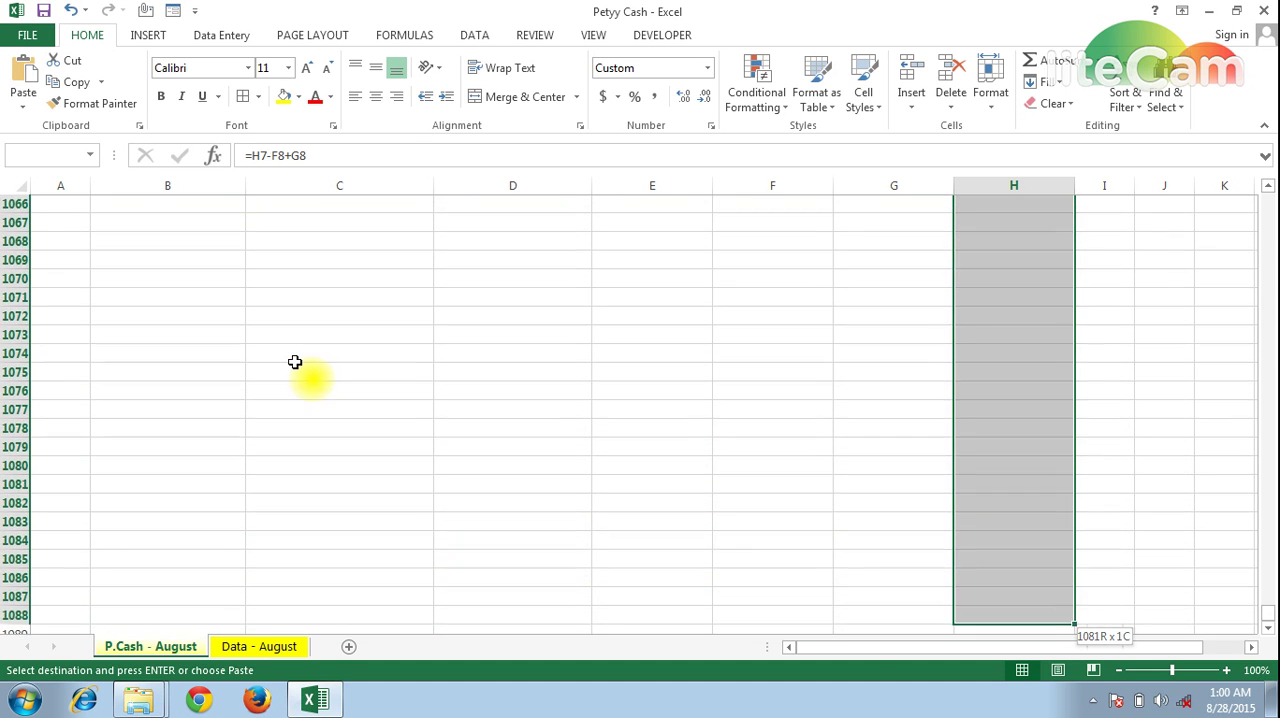
key("shift+Up")
key("shift+Up")
key("shift+Up")
key("shift+Up")
key("shift+Up")
key("shift+Up")
key("shift+Up")
key("shift+Up")
key("shift+Up")
key("shift+Up")
key("shift+Up")
key("shift+Up")
key("shift+Up")
key("shift+Up")
key("shift+Up")
key("shift+Up")
key("shift+Up")
key("shift+Up")
key("shift+Up")
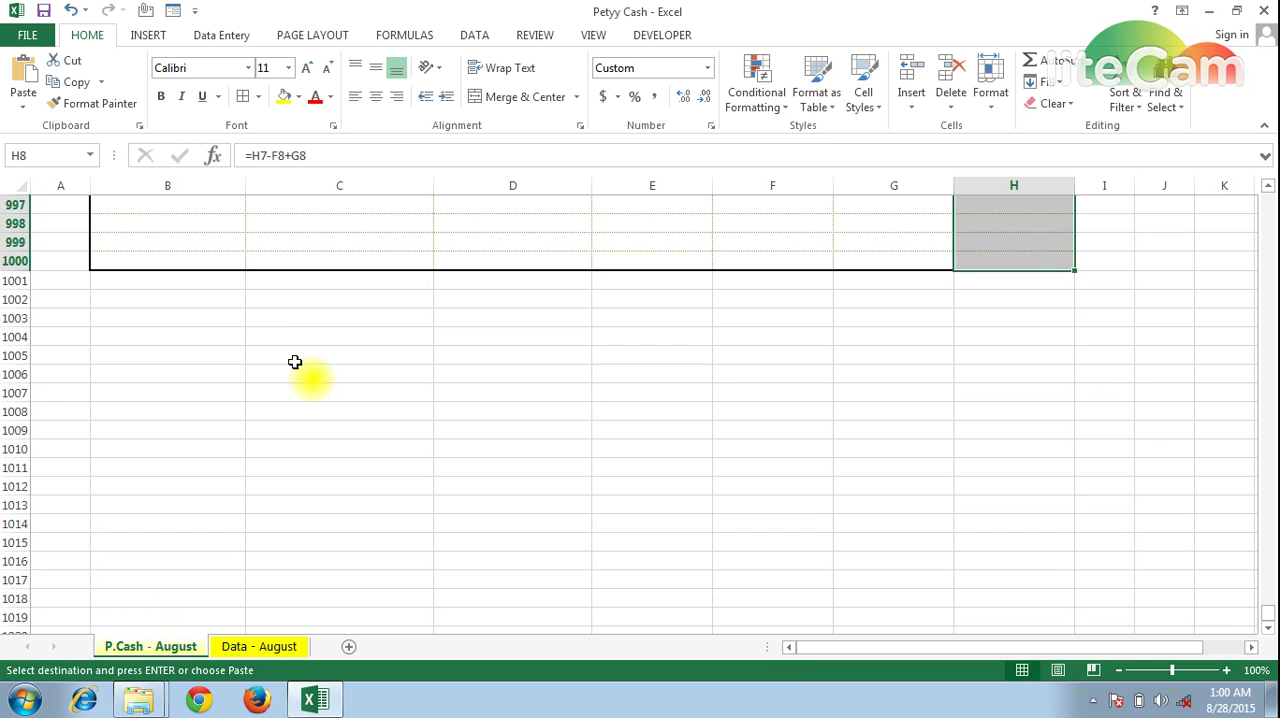
key("Return")
key("Down")
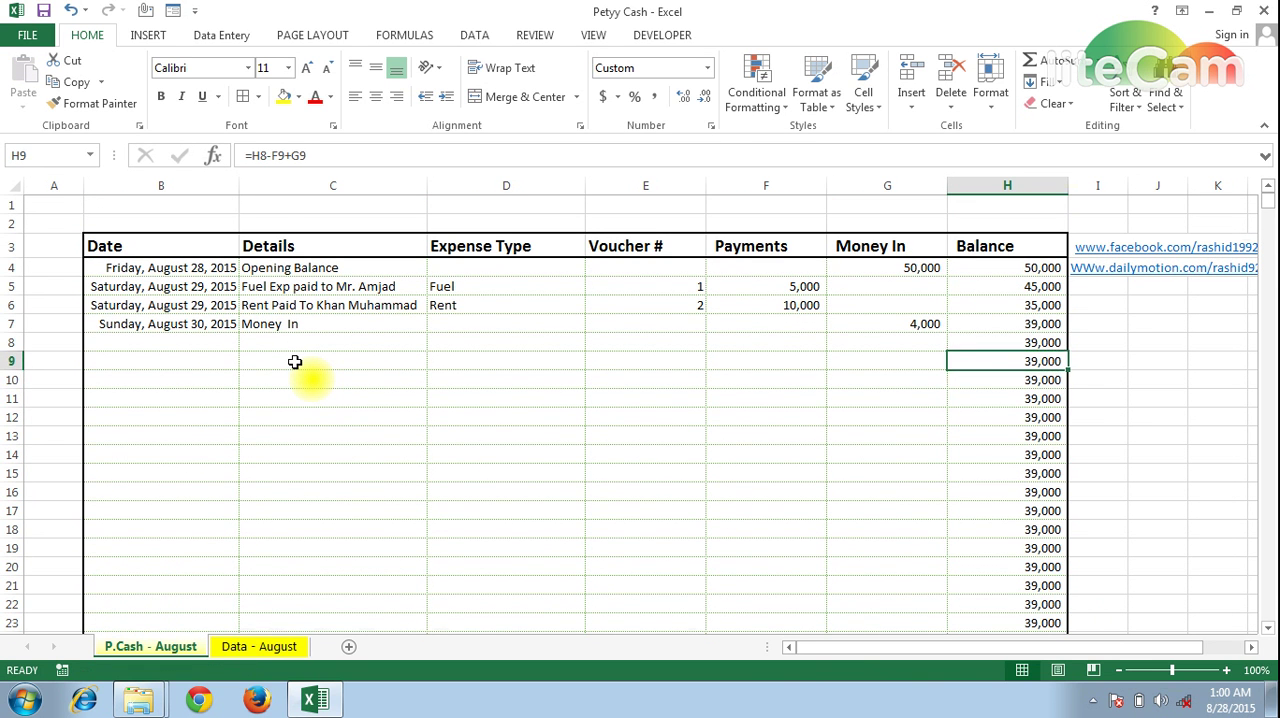
Select the Money In amount in G7
key("Up")
key("Up")
key("Left")
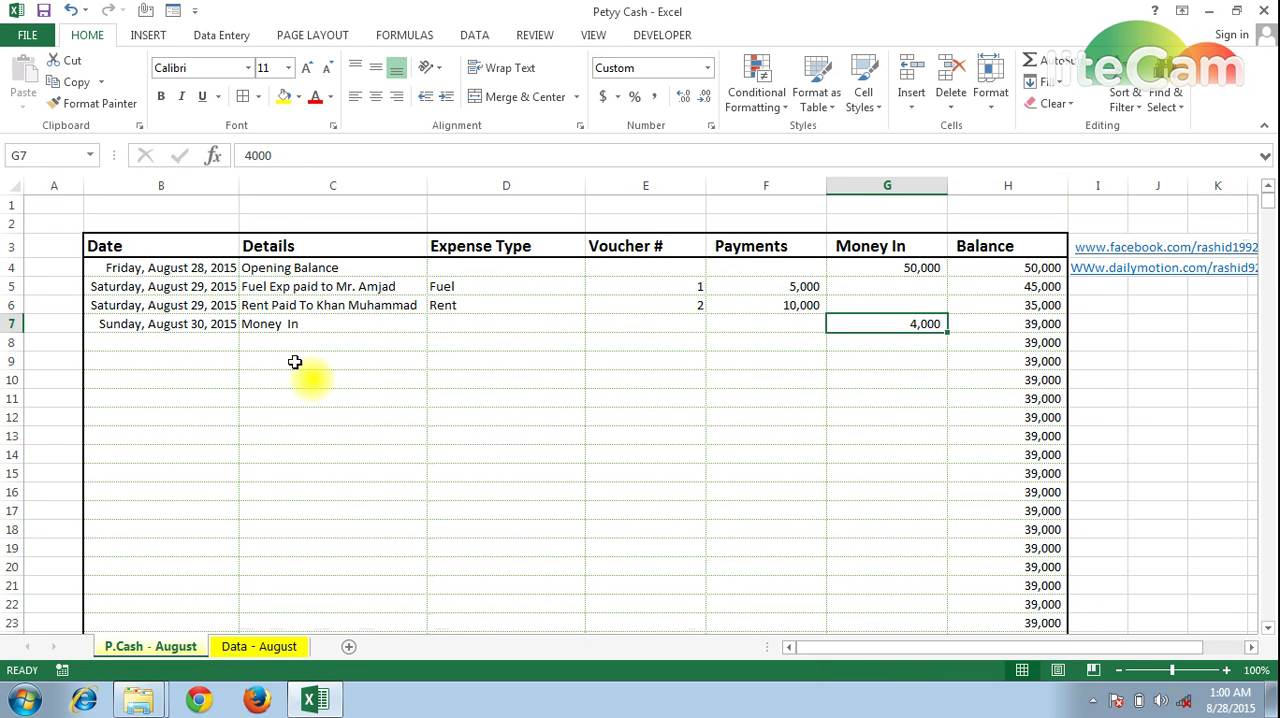